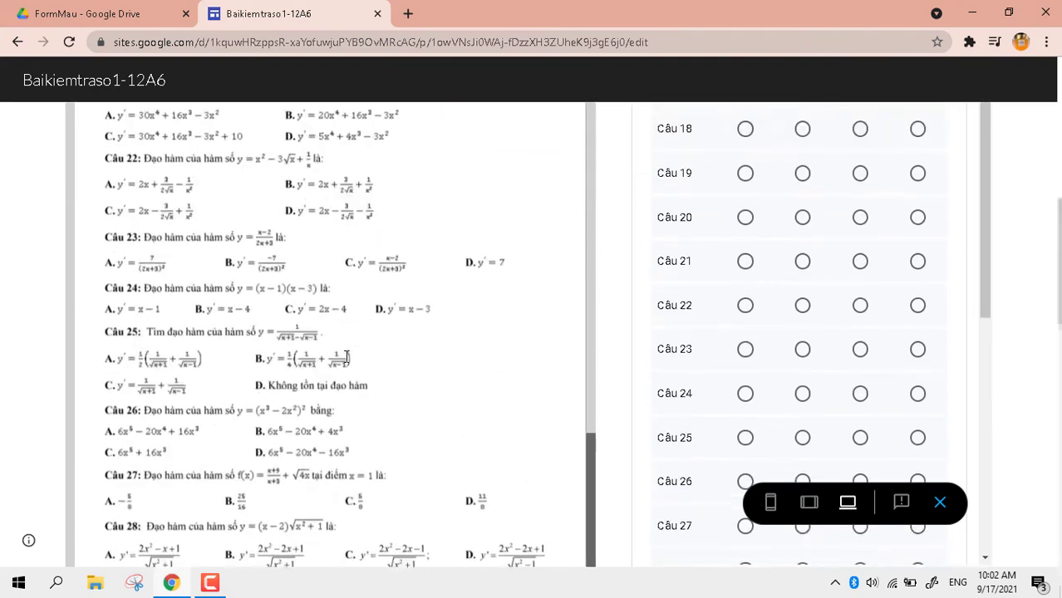
Step: Examine the finished Baikiemtraso1-12A6 test page, comparing the embedded derivative questions with the answer grid beside them
{"action": "scroll", "coordinate": [735, 303], "scroll_direction": "up", "scroll_amount": 4}
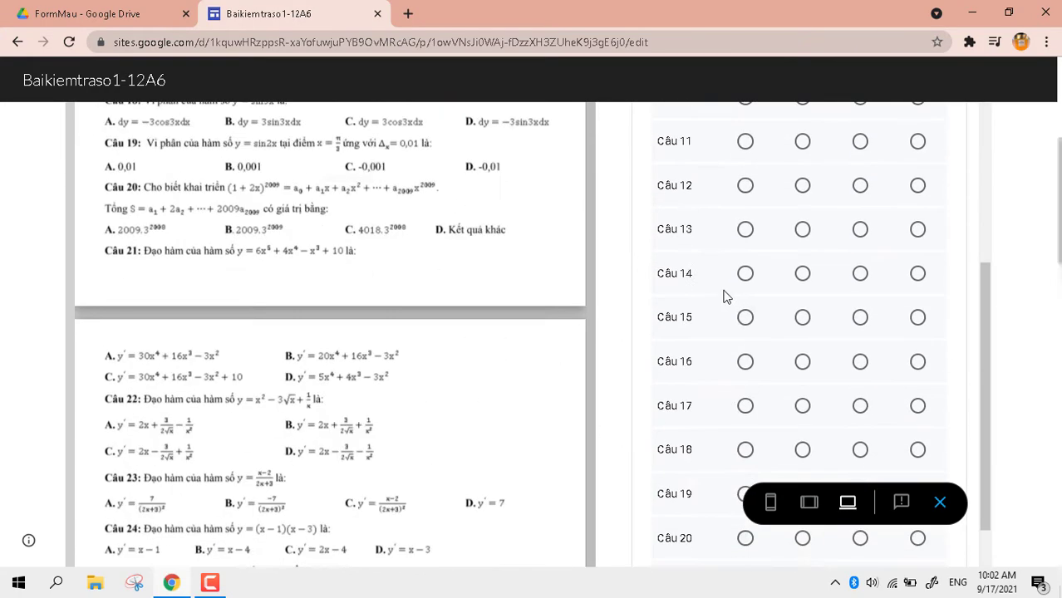
{"action": "scroll", "coordinate": [309, 295], "scroll_direction": "up", "scroll_amount": 5}
{"action": "scroll", "coordinate": [309, 295], "scroll_direction": "up", "scroll_amount": 10}
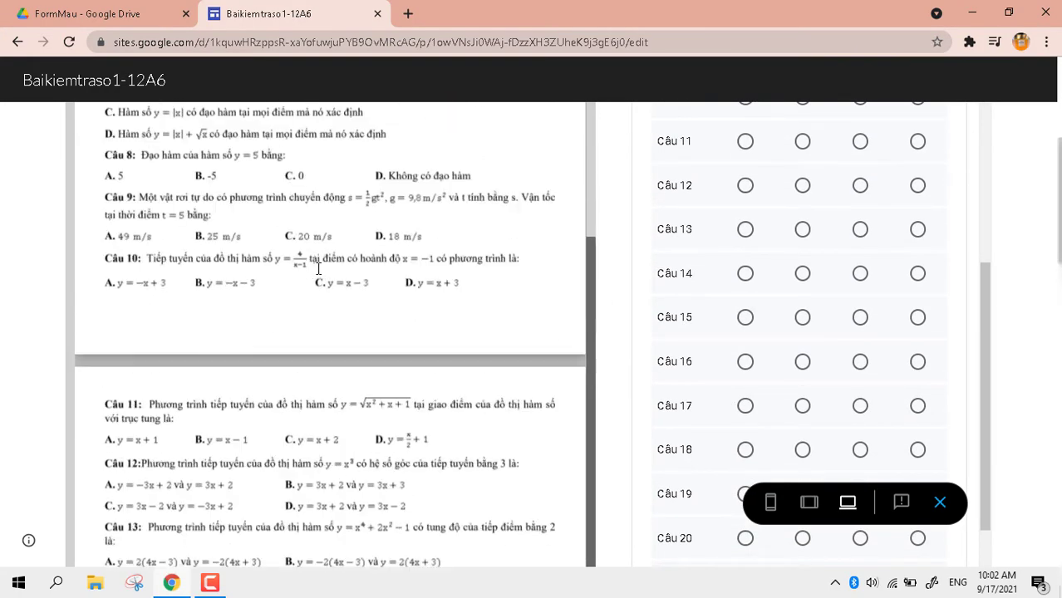
{"action": "scroll", "coordinate": [345, 265], "scroll_direction": "up", "scroll_amount": 2}
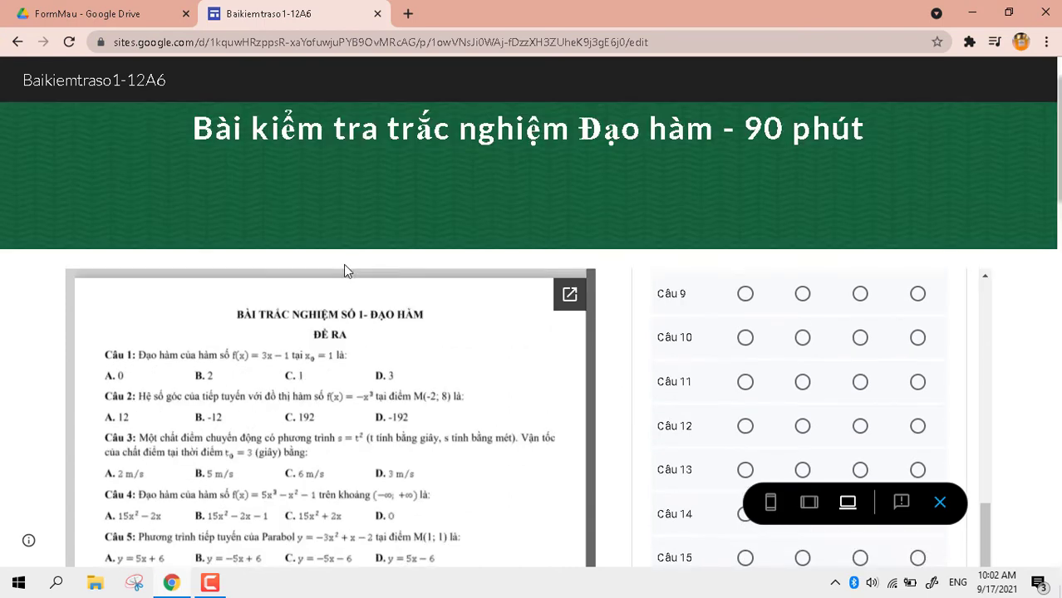
{"action": "scroll", "coordinate": [329, 311], "scroll_direction": "down", "scroll_amount": 1}
{"action": "scroll", "coordinate": [329, 311], "scroll_direction": "down", "scroll_amount": 3}
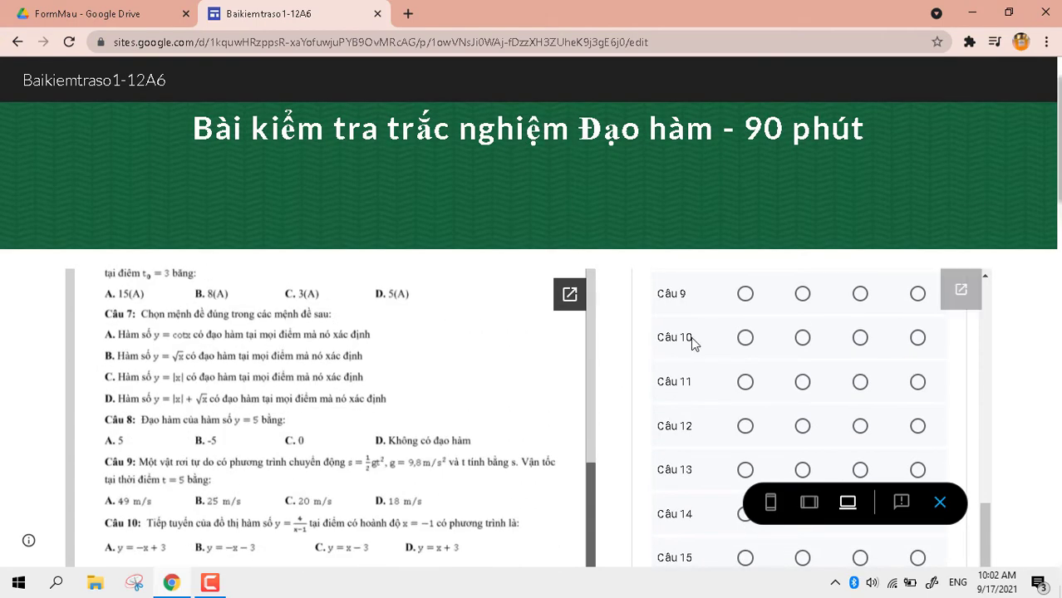
{"action": "scroll", "coordinate": [698, 337], "scroll_direction": "down", "scroll_amount": 2}
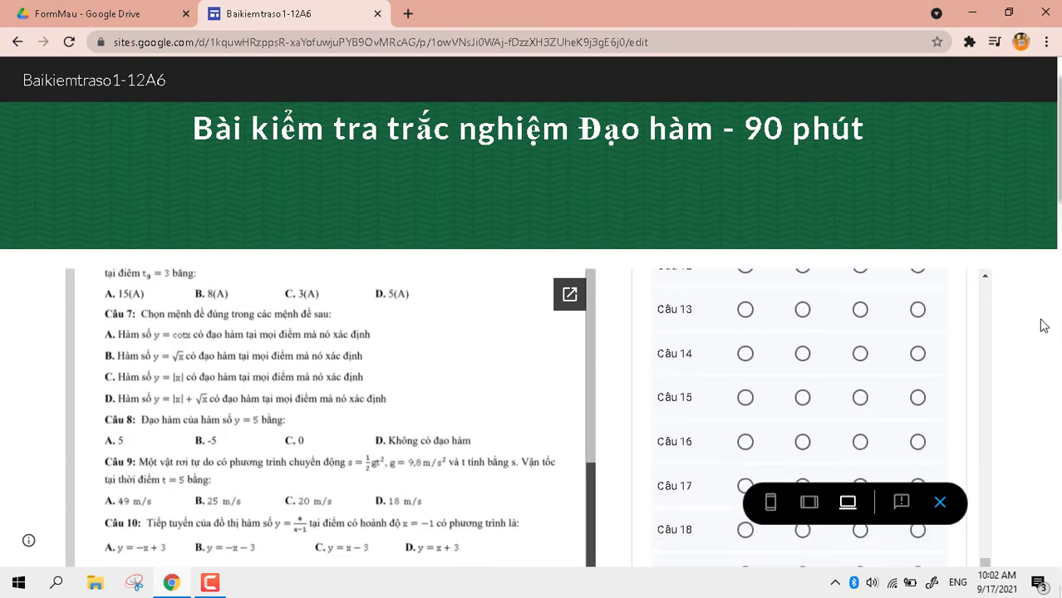
{"action": "scroll", "coordinate": [1039, 325], "scroll_direction": "down", "scroll_amount": 2}
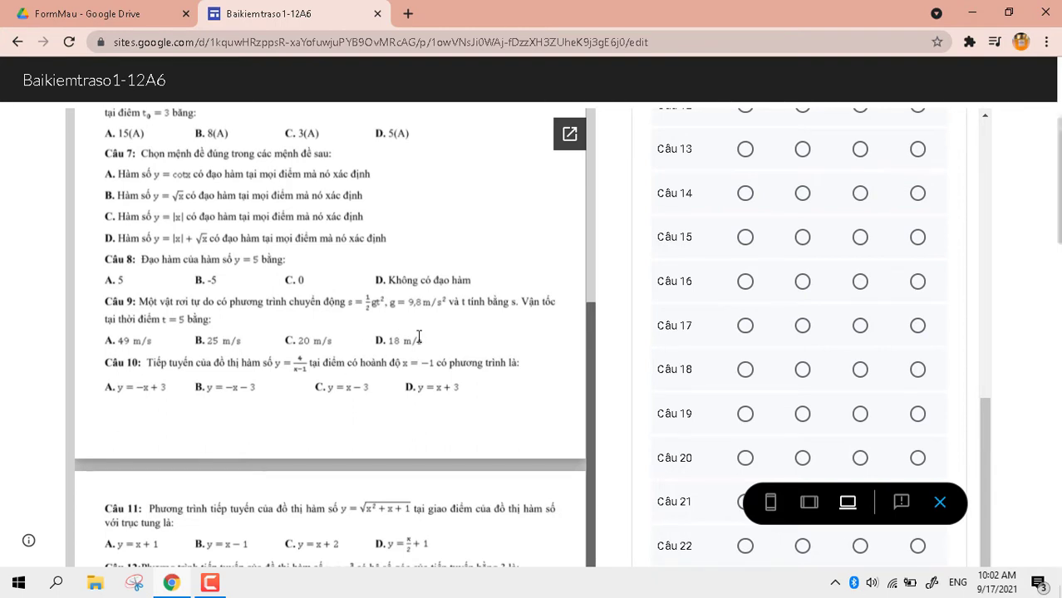
{"action": "scroll", "coordinate": [418, 333], "scroll_direction": "down", "scroll_amount": 1}
{"action": "scroll", "coordinate": [492, 330], "scroll_direction": "down", "scroll_amount": 3}
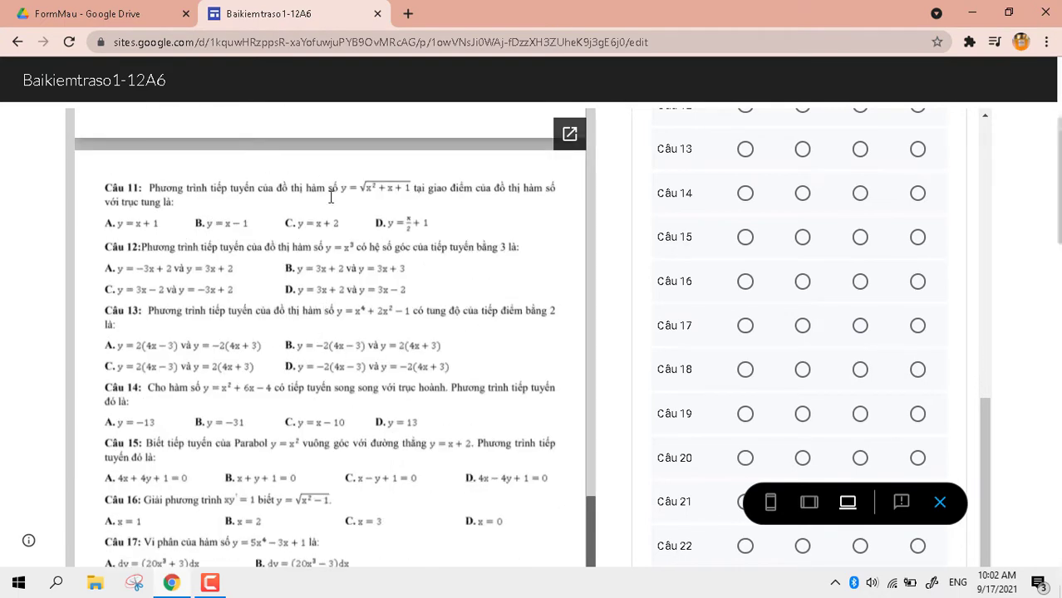
Step: Close the Baikiemtraso1-12A6 site and the FormMau Drive page, keeping only a new blank browser tab
{"action": "left_click", "coordinate": [379, 13]}
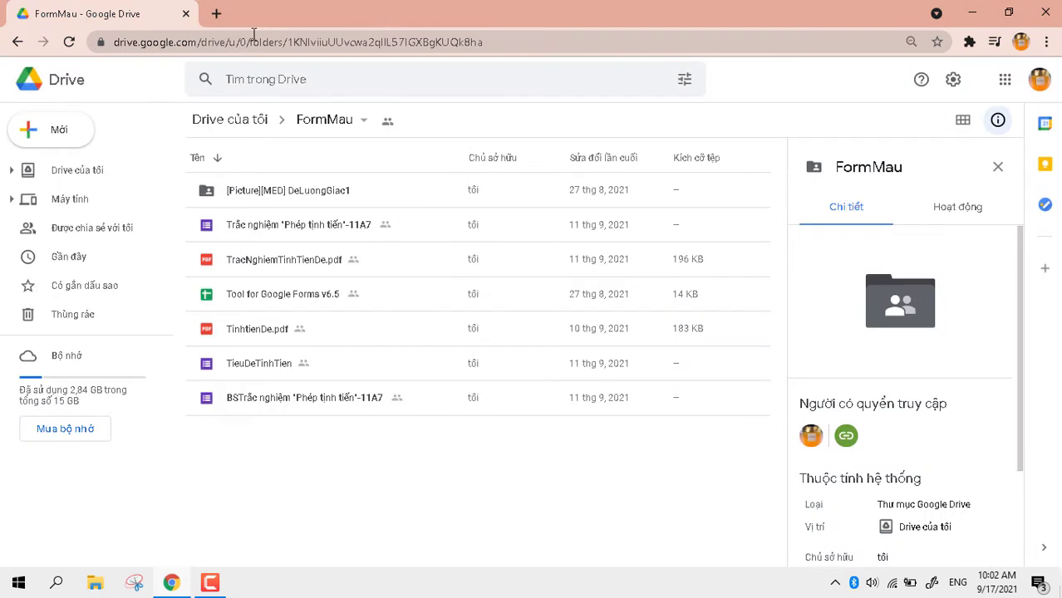
{"action": "left_click", "coordinate": [216, 13]}
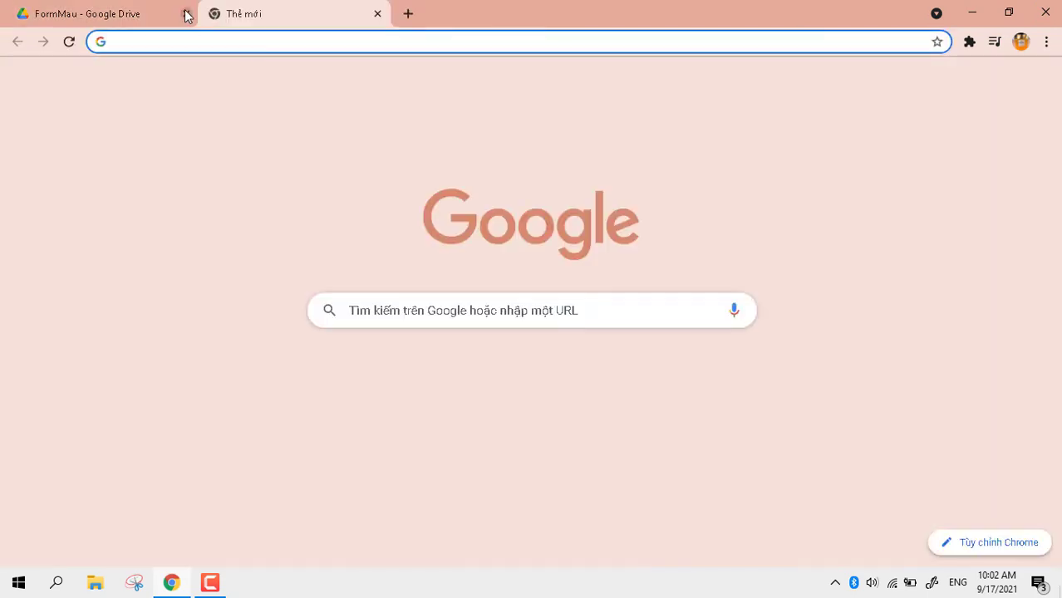
{"action": "left_click", "coordinate": [186, 14]}
Step: Go to Google Drive and open the FormMau folder in My Drive
{"action": "left_click", "coordinate": [998, 83]}
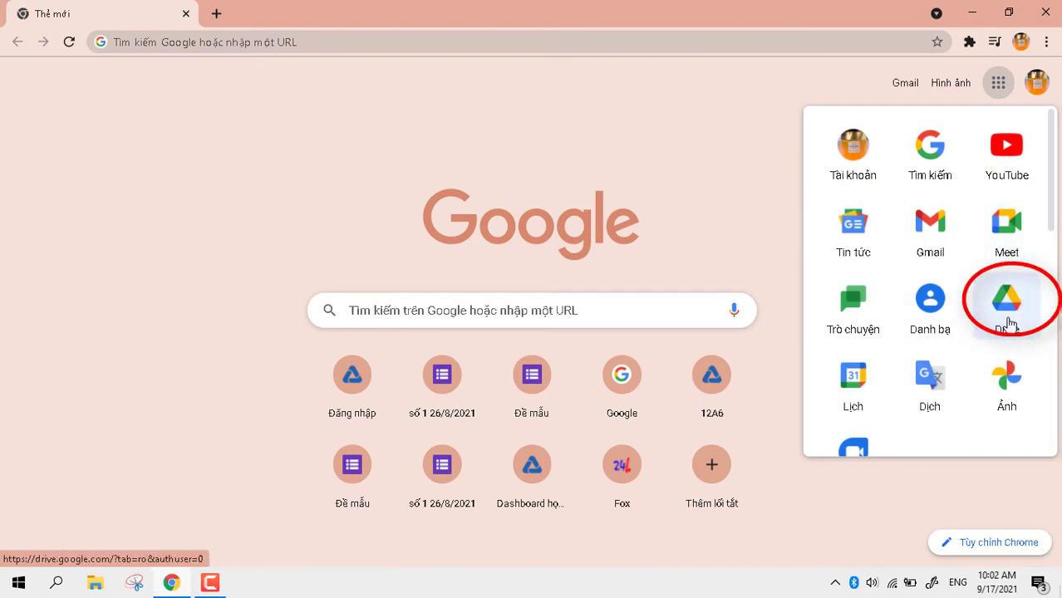
{"action": "left_click", "coordinate": [1010, 323]}
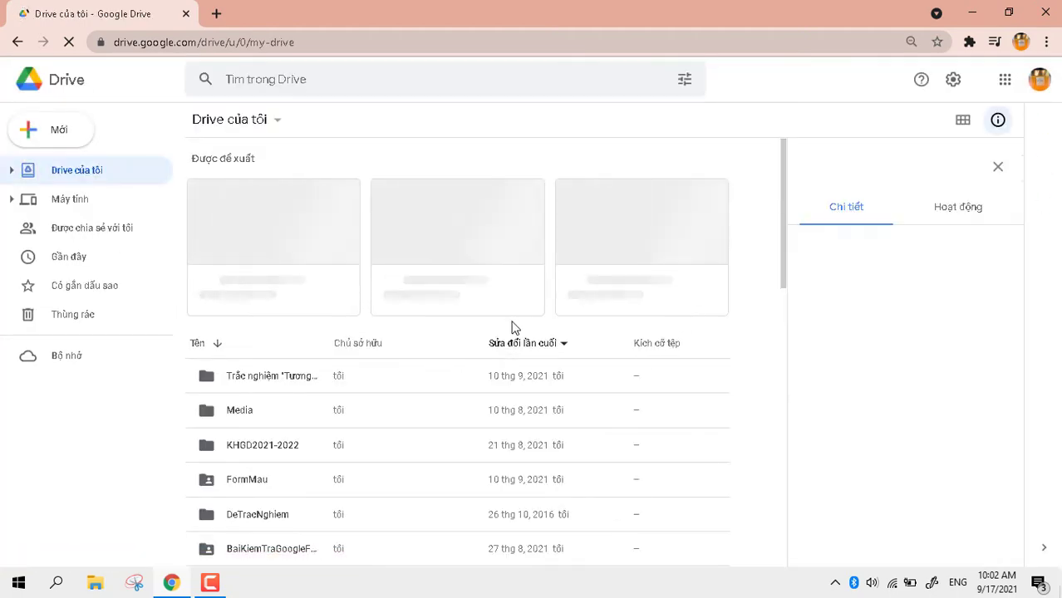
{"action": "scroll", "coordinate": [511, 324], "scroll_direction": "down", "scroll_amount": 2}
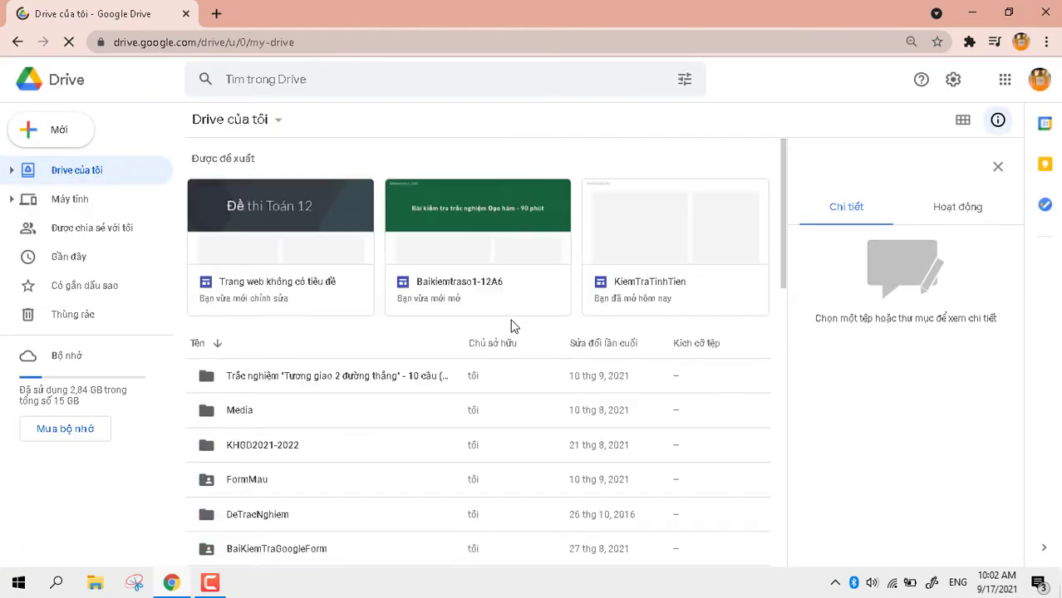
{"action": "scroll", "coordinate": [503, 328], "scroll_direction": "down", "scroll_amount": 2}
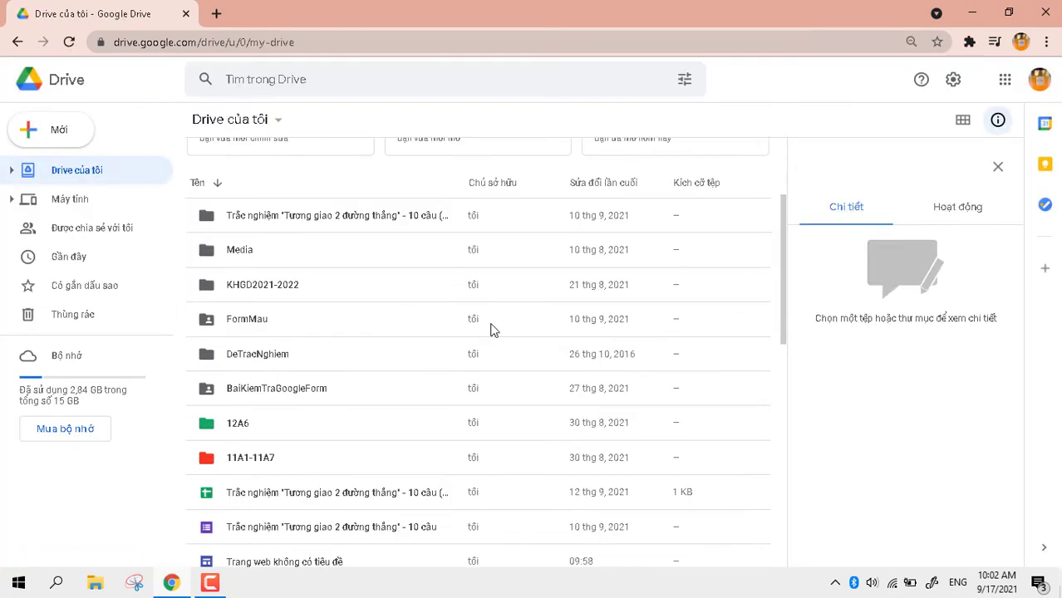
{"action": "double_click", "coordinate": [245, 320]}
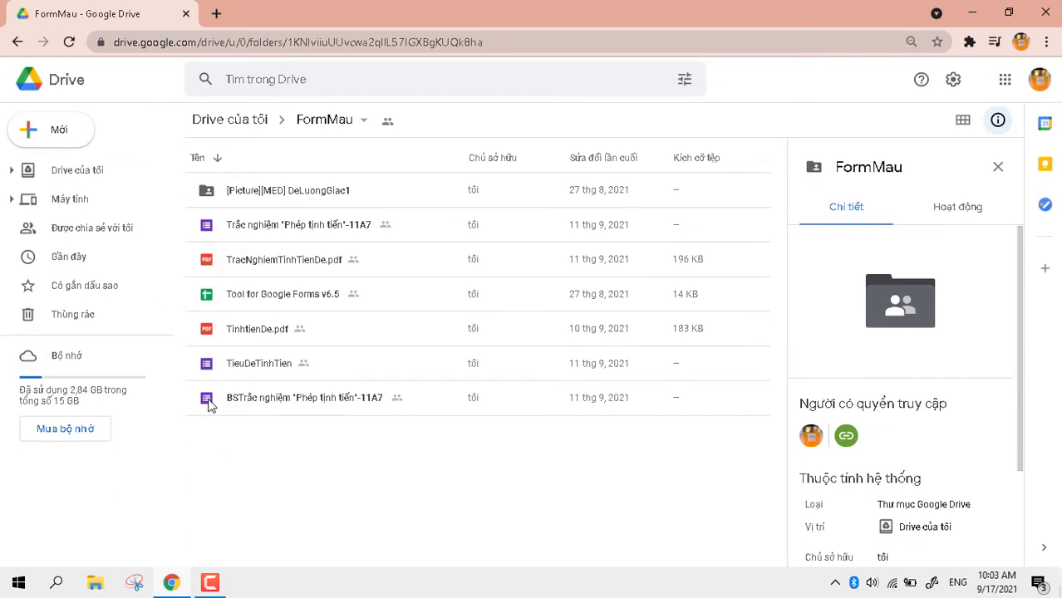
Step: Create a blank Google Form in the FormMau folder, accepting that it is shared like the folder
{"action": "right_click", "coordinate": [238, 443]}
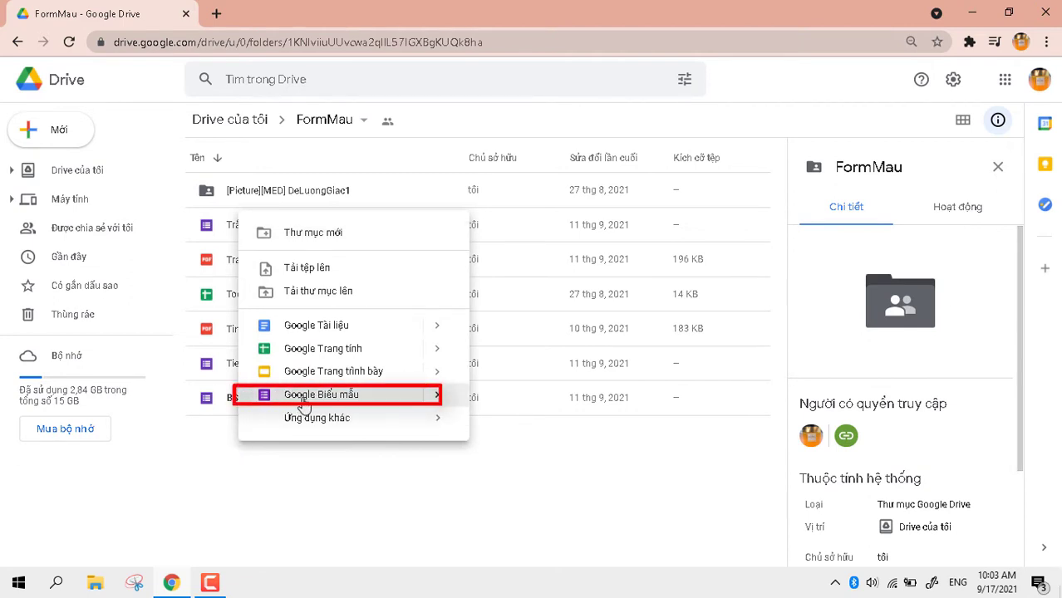
{"action": "mouse_move", "coordinate": [456, 404]}
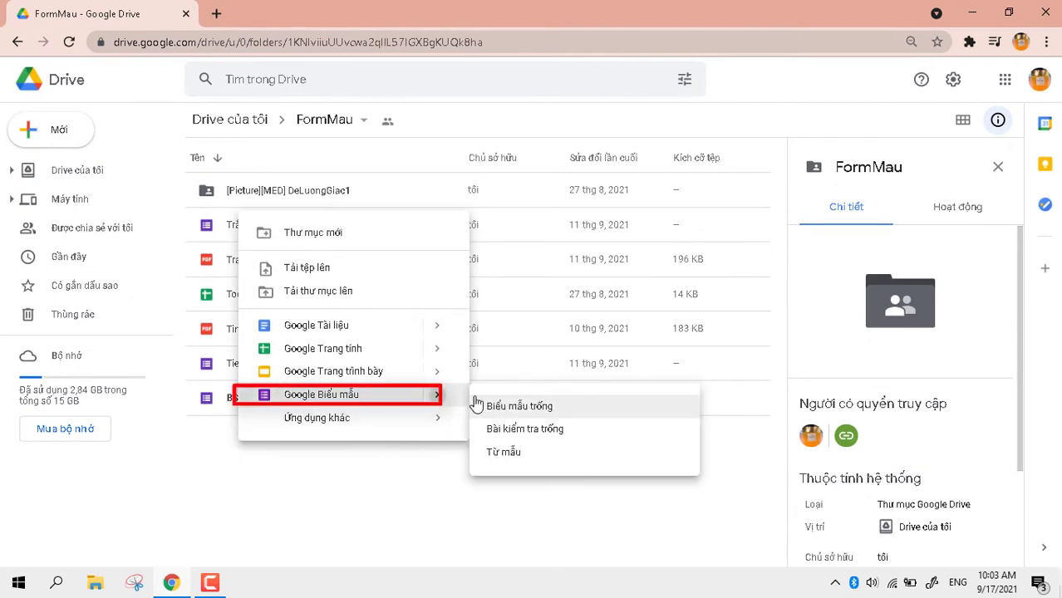
{"action": "left_click", "coordinate": [540, 407]}
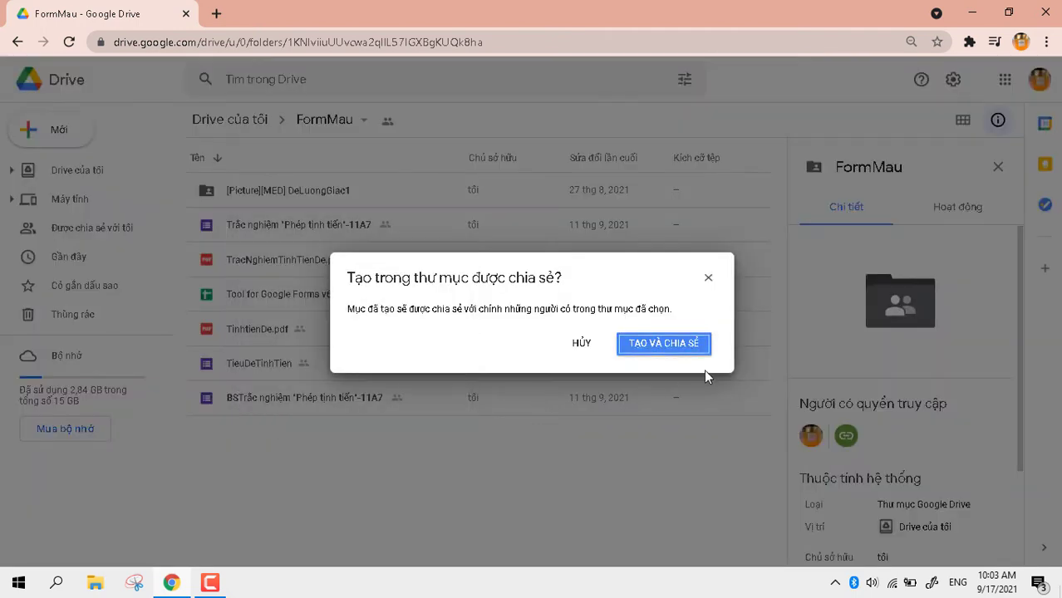
{"action": "left_click", "coordinate": [654, 347]}
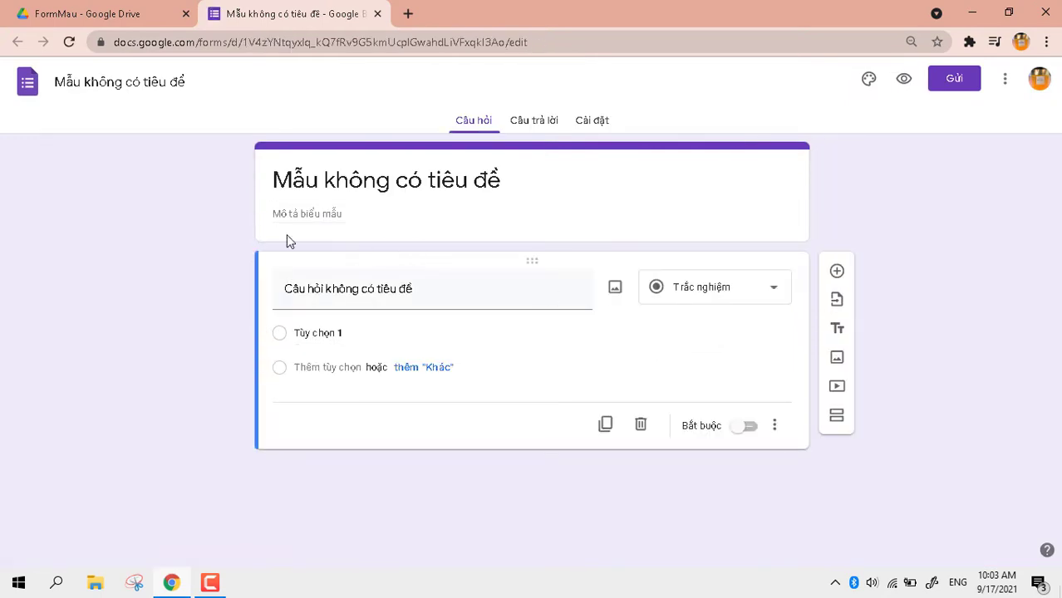
Step: Replace the form's default title with "Trắc nghiệm Toán 12"
{"action": "left_click", "coordinate": [301, 217]}
{"action": "left_click", "coordinate": [374, 179]}
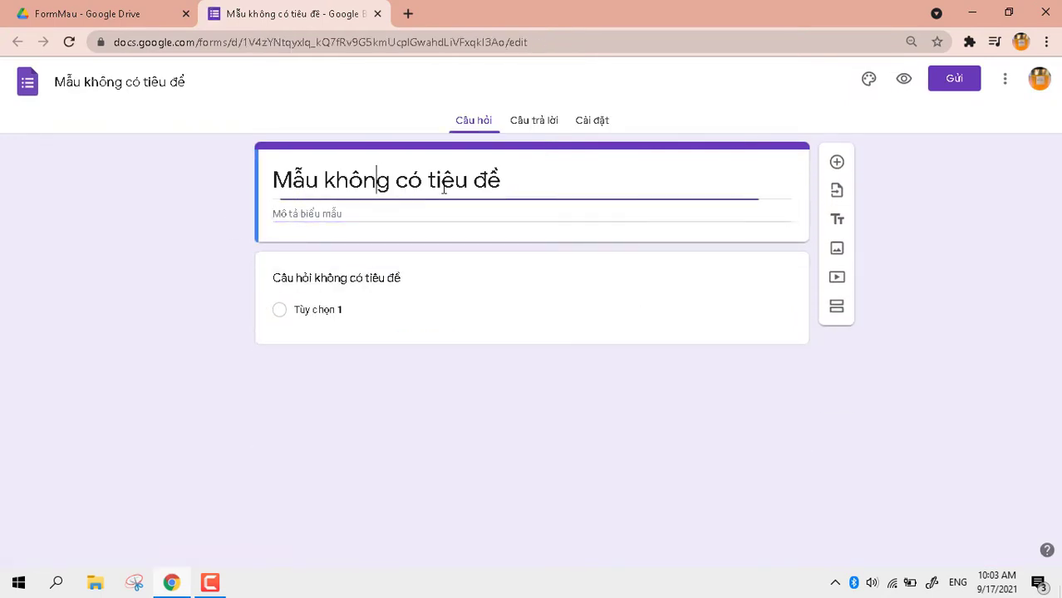
{"action": "left_click_drag", "start_coordinate": [503, 178], "coordinate": [216, 190]}
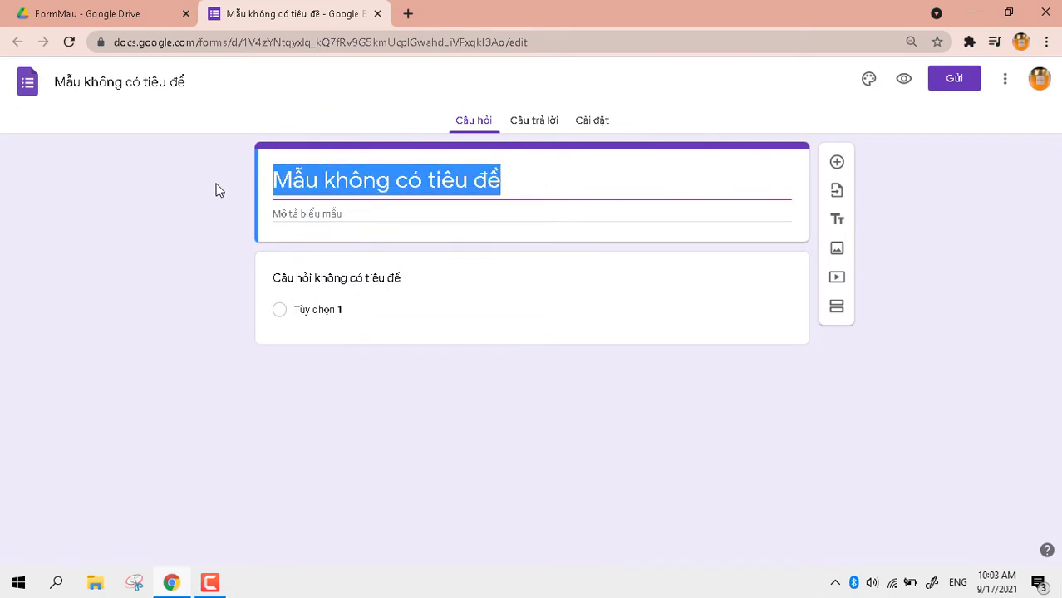
{"action": "type", "text": "Trắc "}
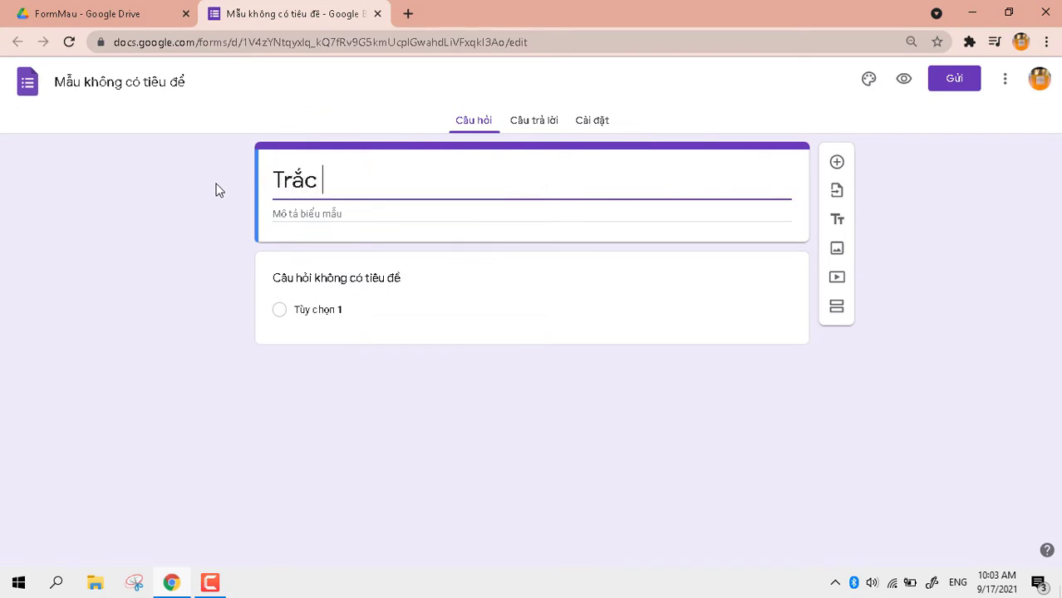
{"action": "type", "text": "nghiêm"}
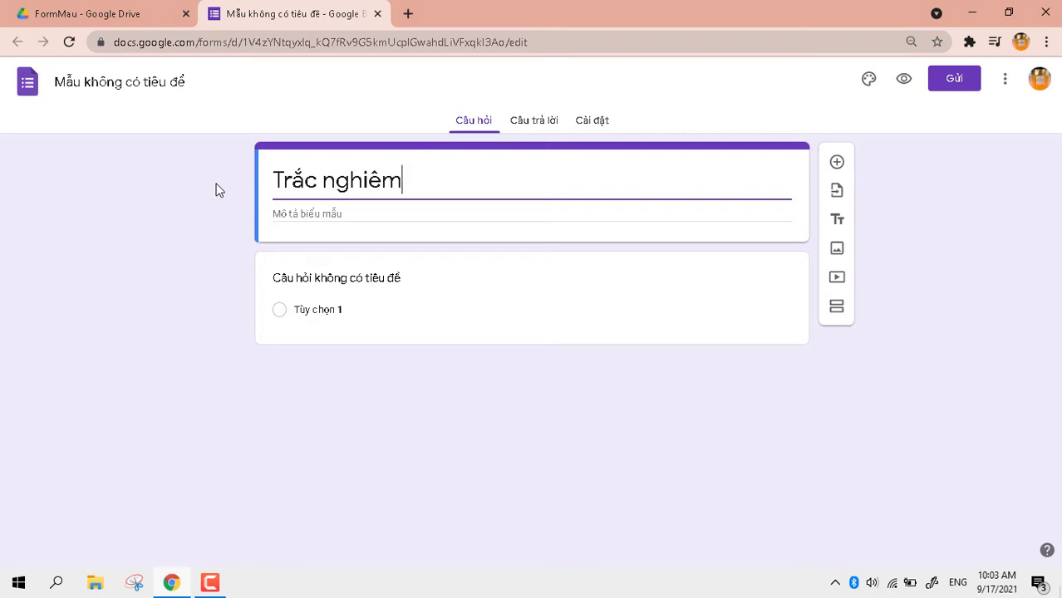
{"action": "key", "text": "BackSpace"}
{"action": "key", "text": "BackSpace"}
{"action": "type", "text": "ệm Toán 12"}
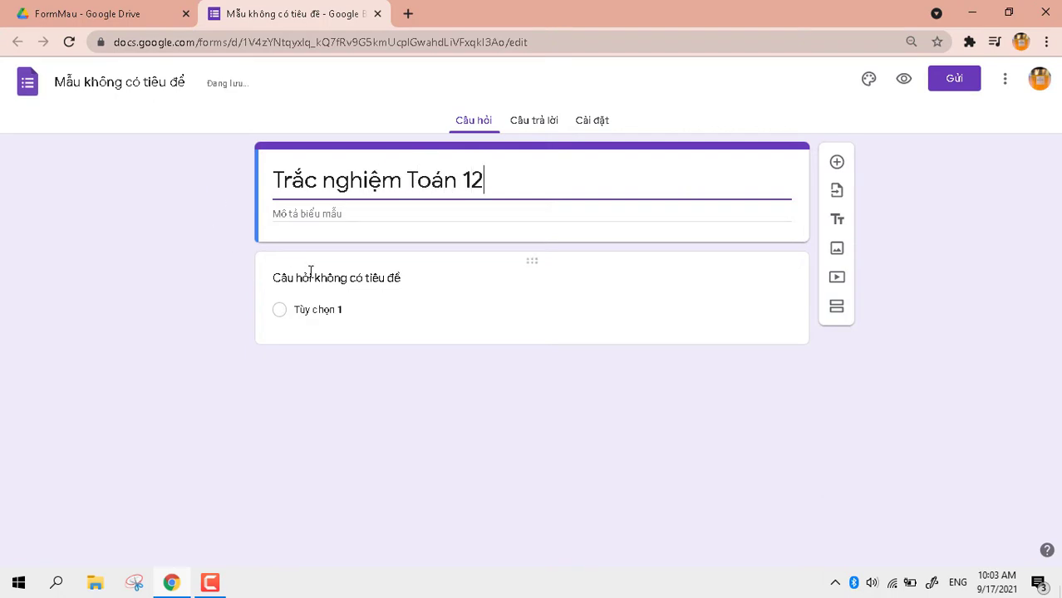
Step: Turn the first question into a required short-answer question titled "Họ và tên"
{"action": "left_click", "coordinate": [344, 282]}
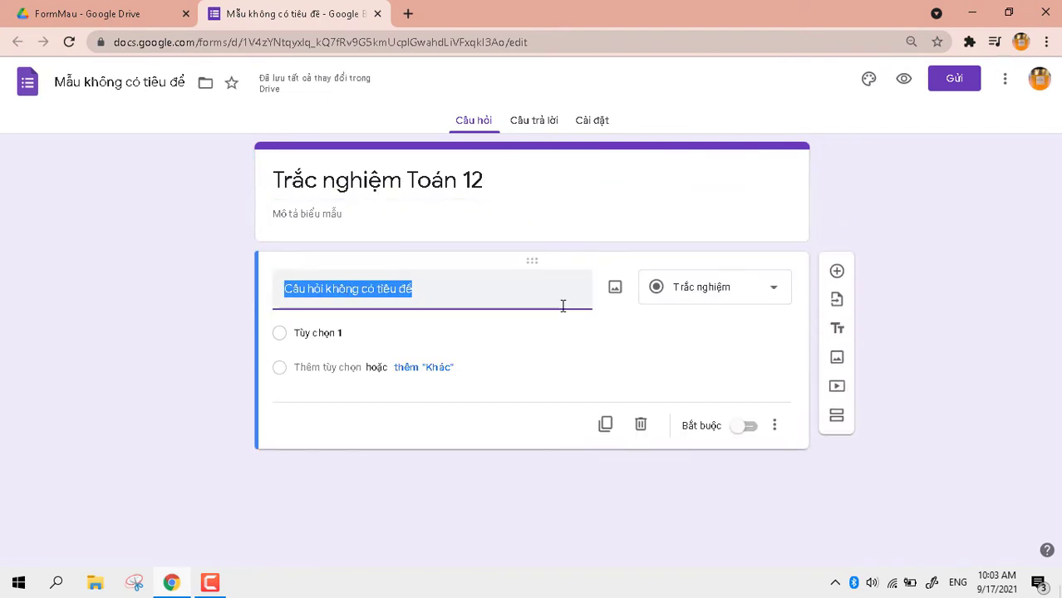
{"action": "key", "text": "BackSpace"}
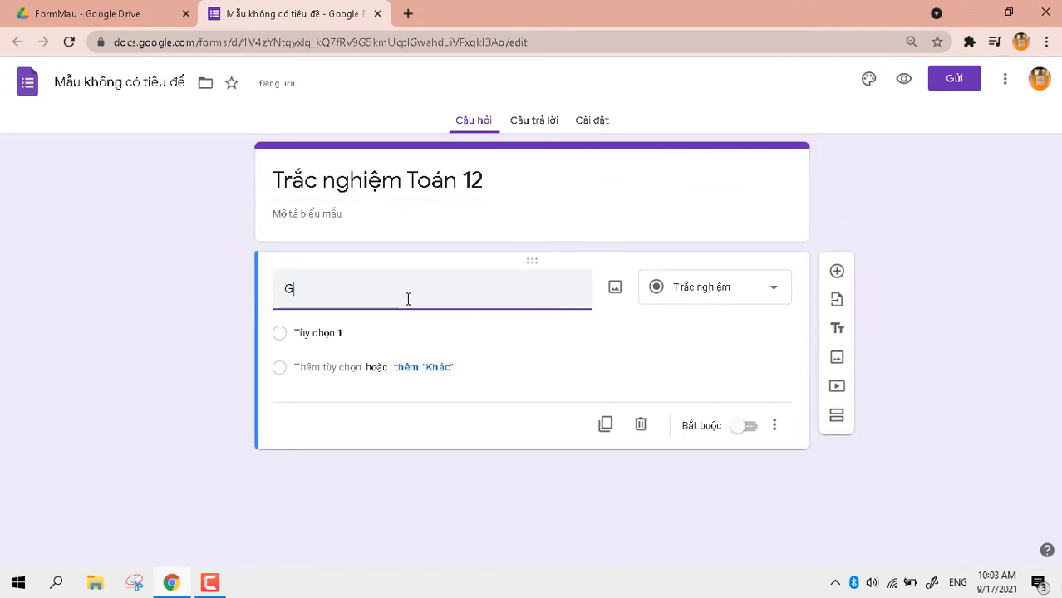
{"action": "type", "text": "Ho"}
{"action": "left_click", "coordinate": [752, 304]}
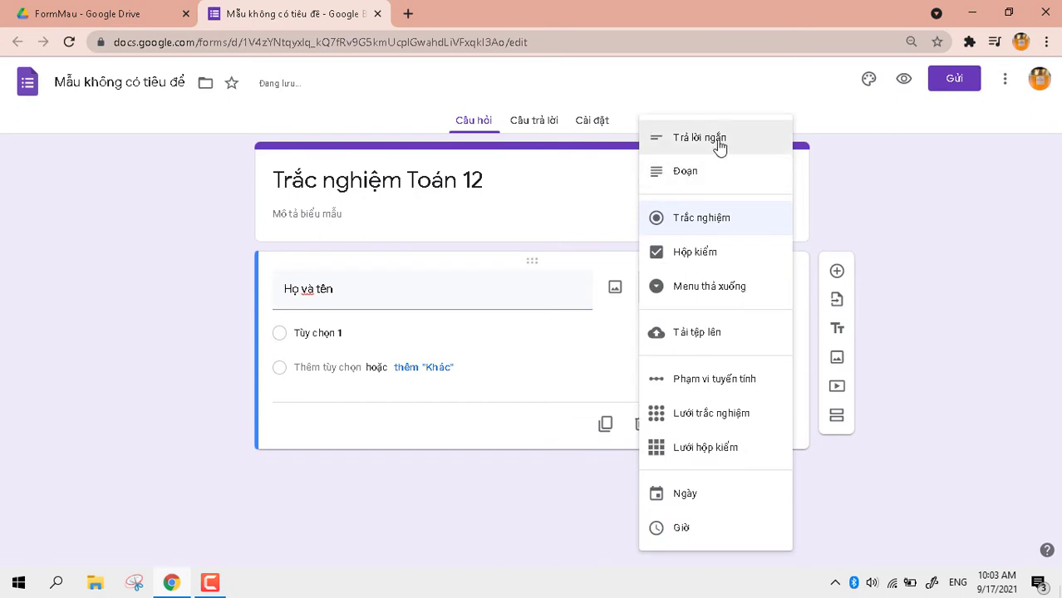
{"action": "left_click", "coordinate": [719, 146]}
{"action": "left_click", "coordinate": [751, 404]}
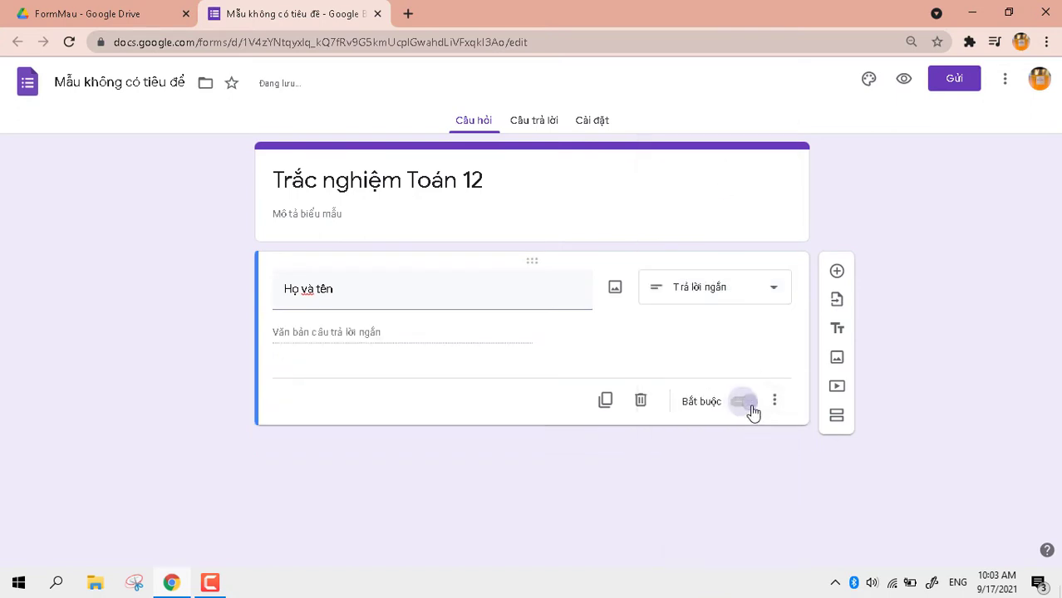
Step: Add a second question titled "Lớp" as a required short answer
{"action": "left_click", "coordinate": [838, 271]}
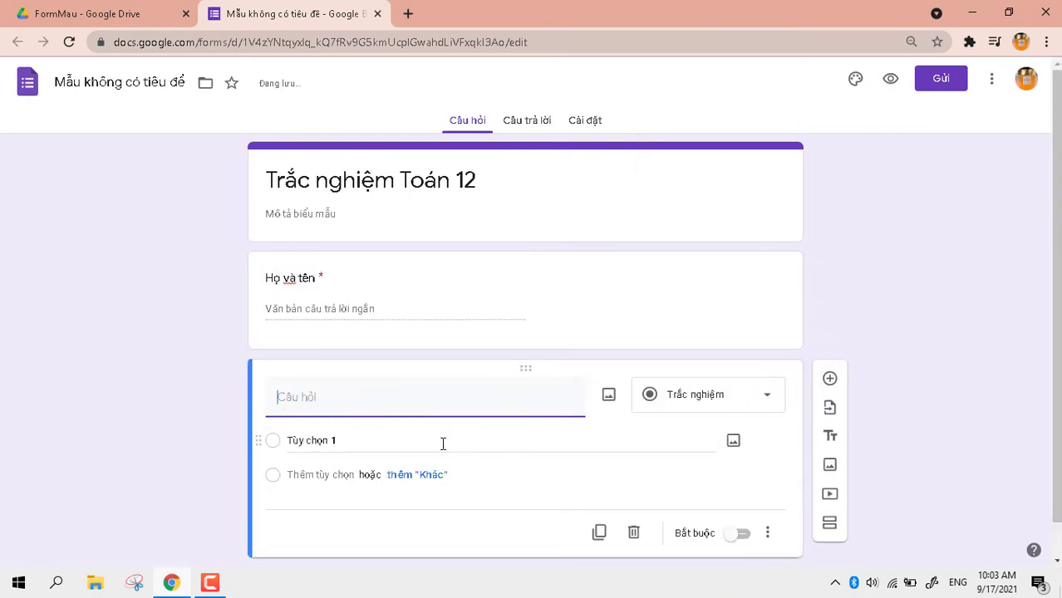
{"action": "type", "text": "Lơps"}
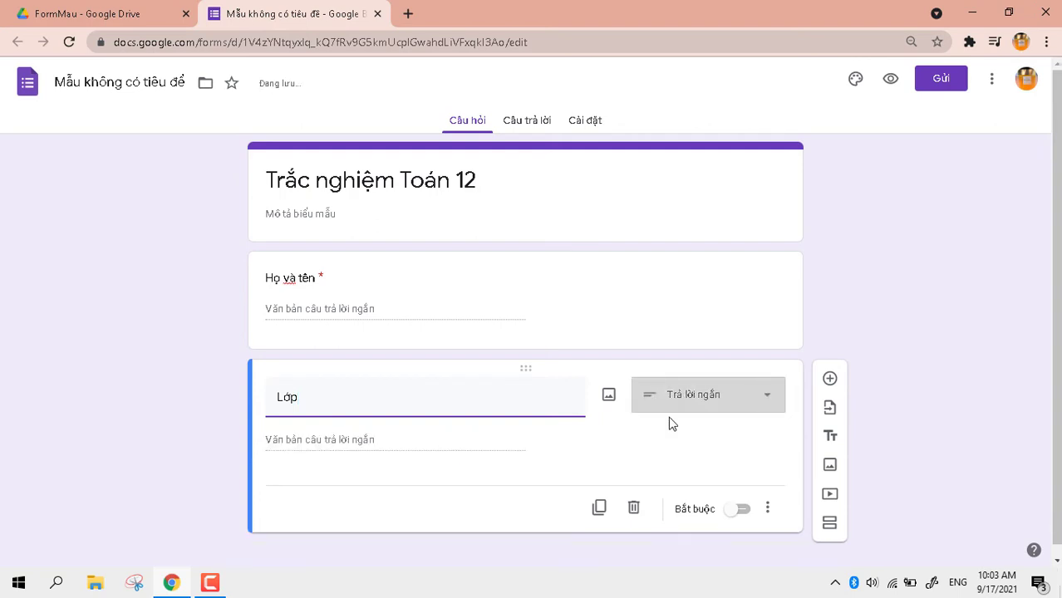
{"action": "left_click", "coordinate": [740, 509]}
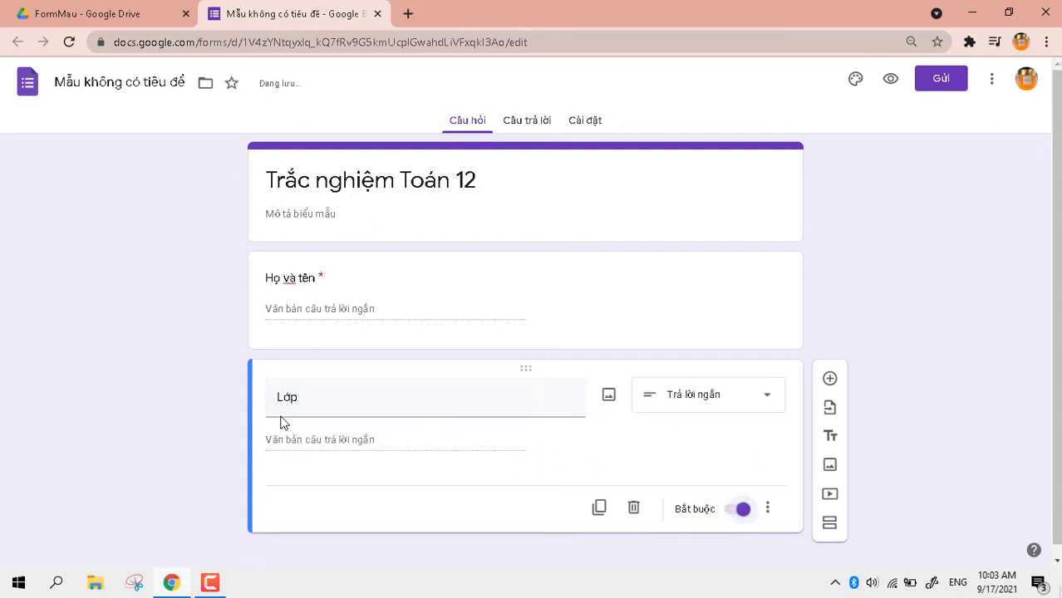
Step: Add a third question titled "Phiếu trả lời" as a multiple-choice grid
{"action": "left_click", "coordinate": [831, 380]}
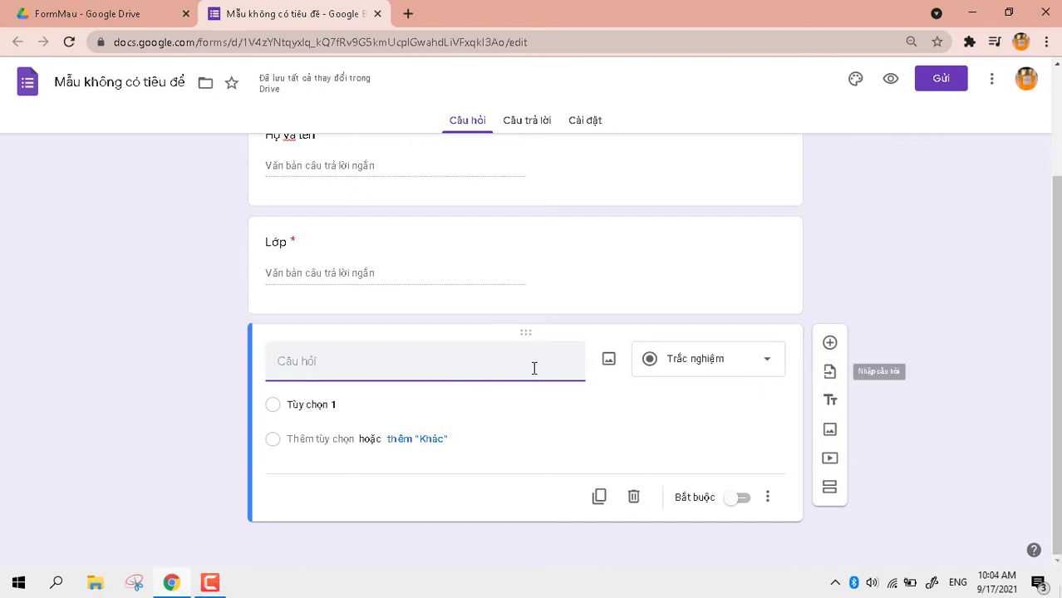
{"action": "type", "text": "P"}
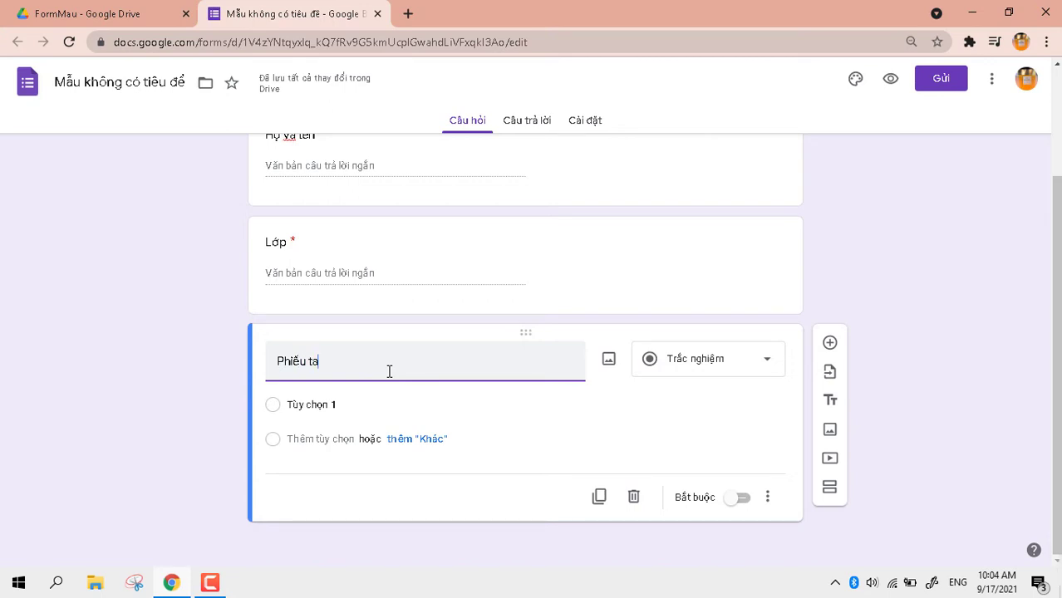
{"action": "type", "text": "hiếu tà"}
{"action": "key", "text": "BackSpace"}
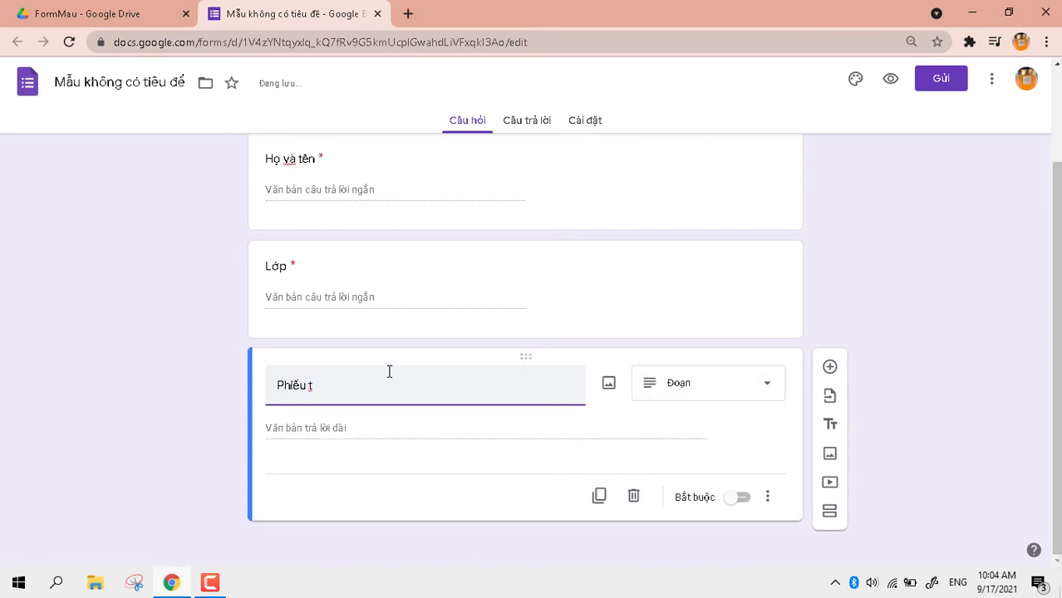
{"action": "type", "text": "ra"}
{"action": "type", "text": "rả lươi"}
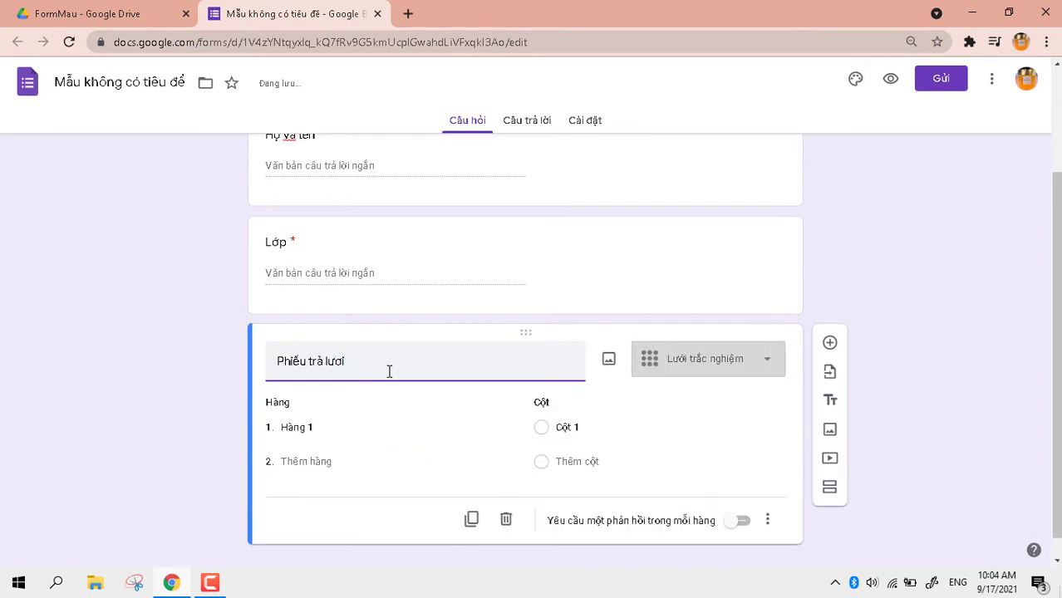
{"action": "key", "text": "BackSpace"}
{"action": "key", "text": "BackSpace"}
{"action": "key", "text": "BackSpace"}
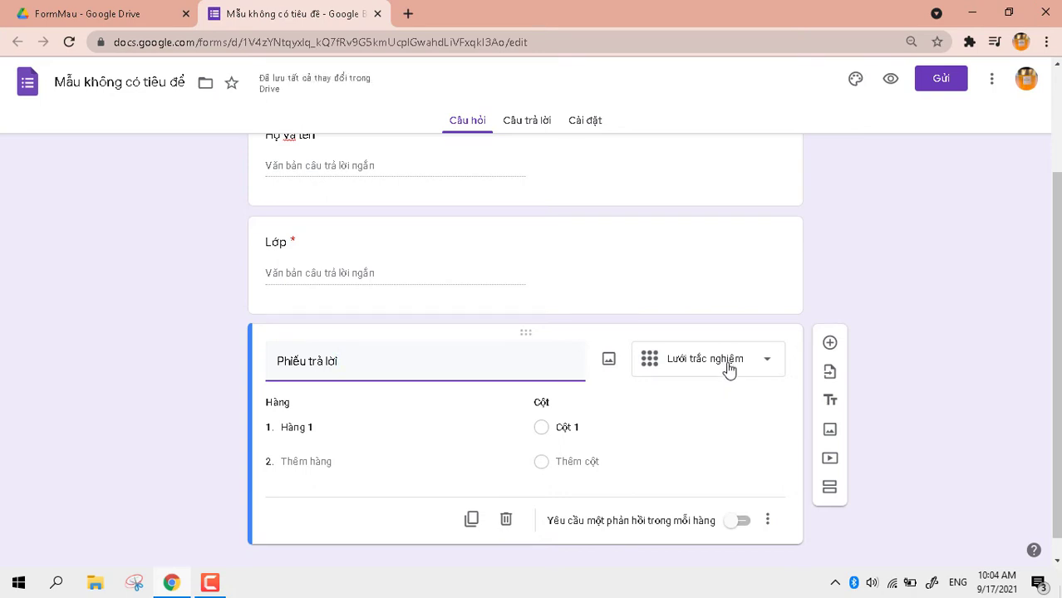
Step: Fill the answer grid's rows with the labels "Câu 1" through "Câu 10"
{"action": "left_click", "coordinate": [315, 429]}
{"action": "type", "text": "Va"}
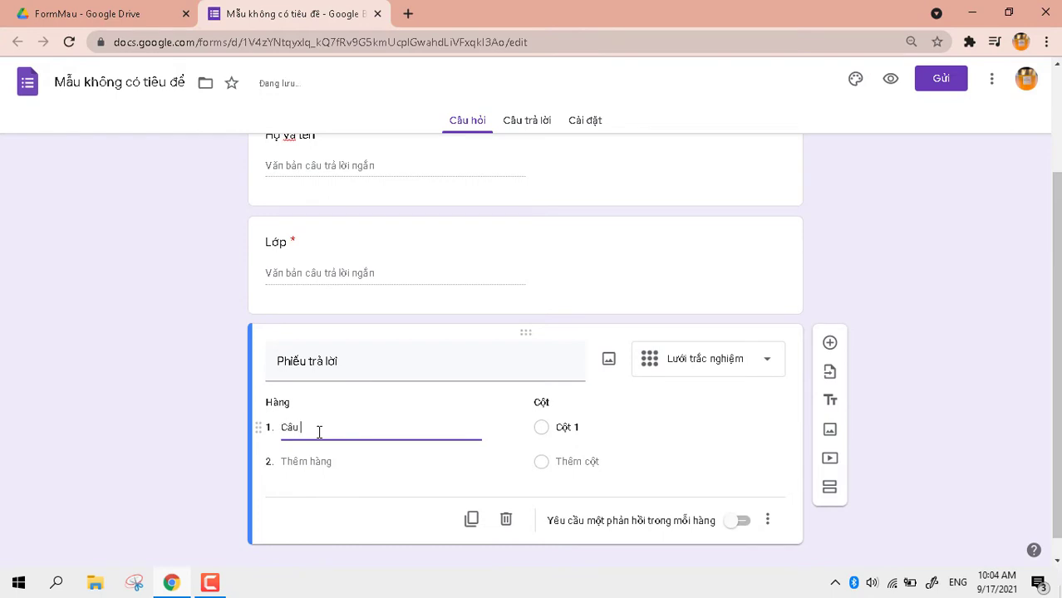
{"action": "type", "text": "1"}
{"action": "key", "text": "Return"}
{"action": "type", "text": "Ca"}
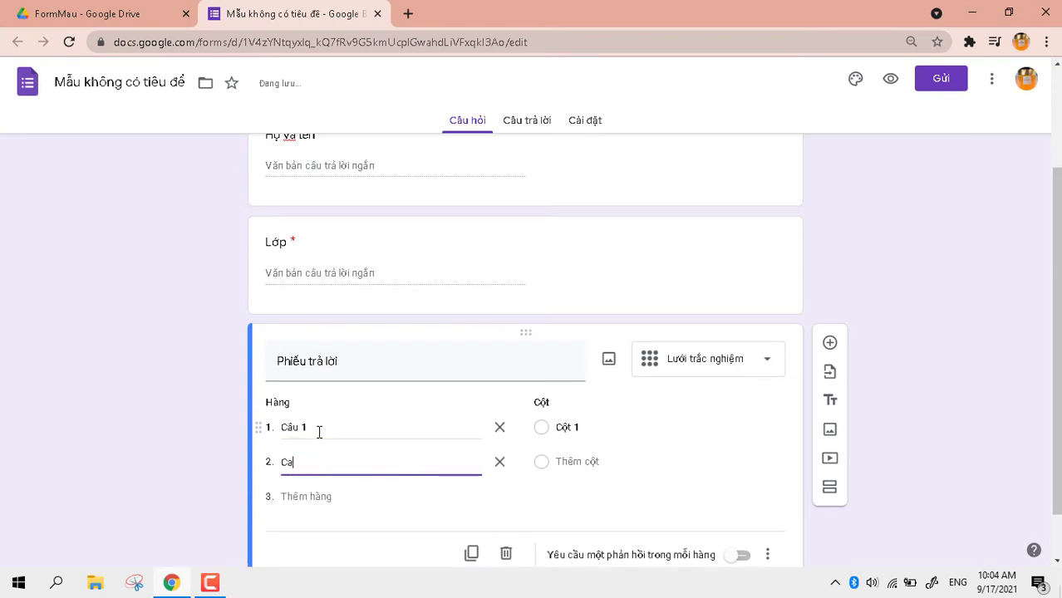
{"action": "type", "text": "u 2"}
{"action": "key", "text": "Return"}
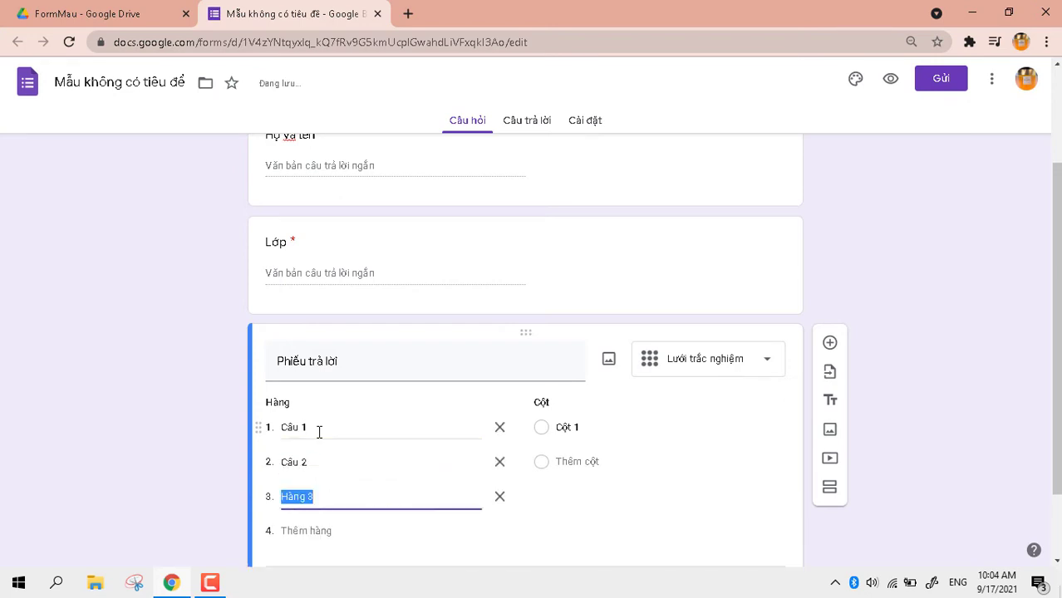
{"action": "type", "text": "Ca"}
{"action": "key", "text": "Return"}
{"action": "type", "text": "Câu"}
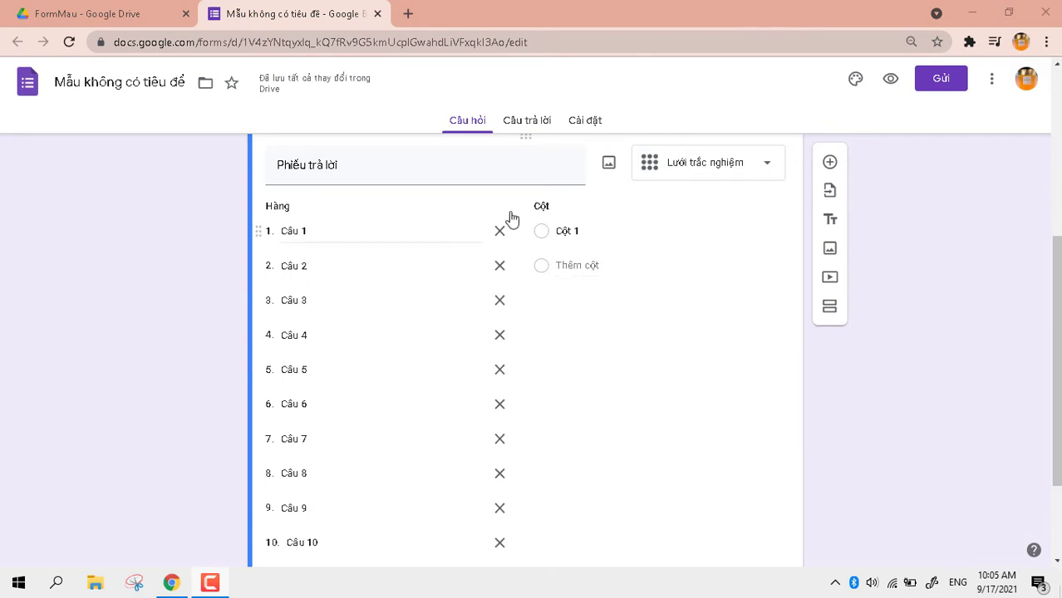
Step: Fill the answer grid's columns with the four choices A, B, C and D
{"action": "left_click", "coordinate": [591, 230]}
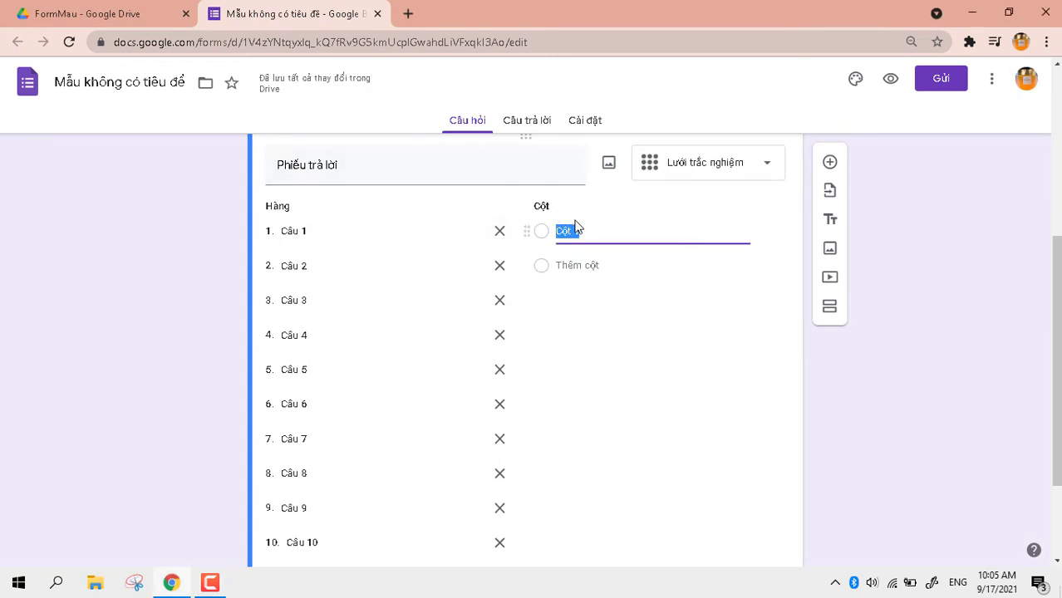
{"action": "type", "text": "A"}
{"action": "key", "text": "Return"}
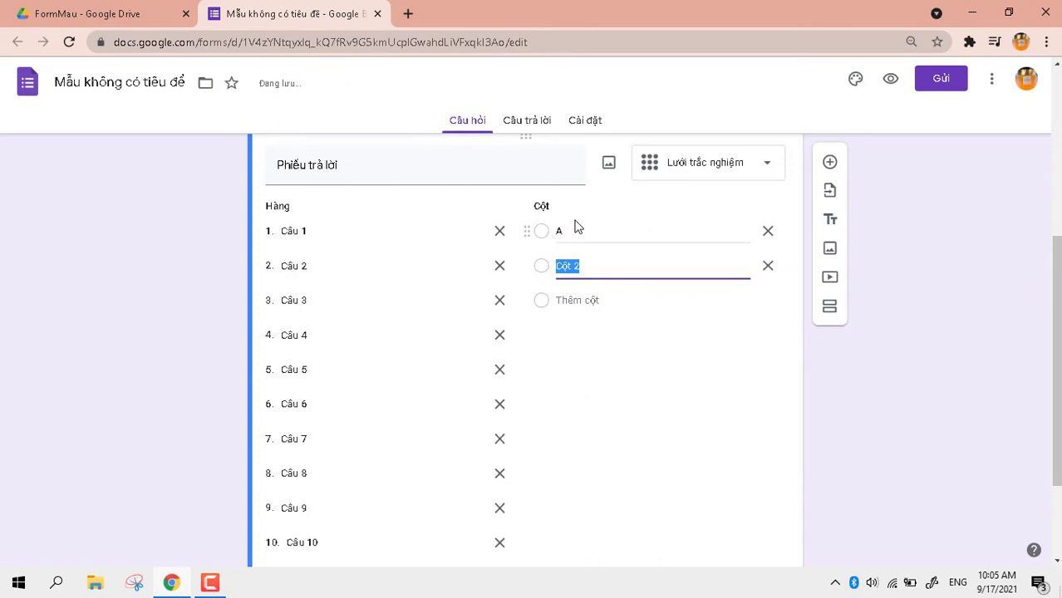
{"action": "type", "text": "B"}
{"action": "key", "text": "Return"}
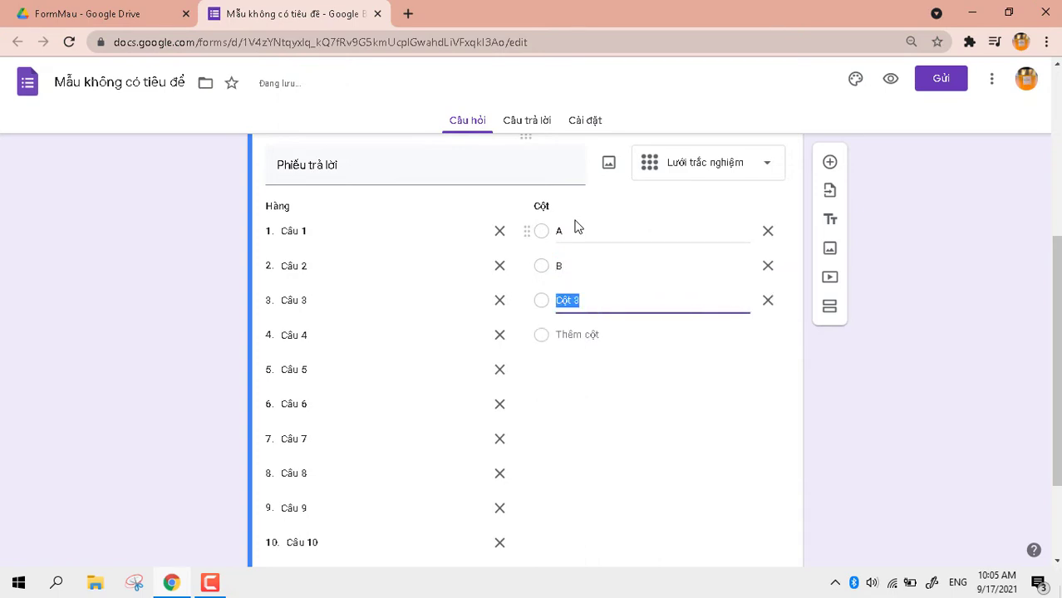
{"action": "type", "text": "C"}
{"action": "key", "text": "Return"}
{"action": "type", "text": "D"}
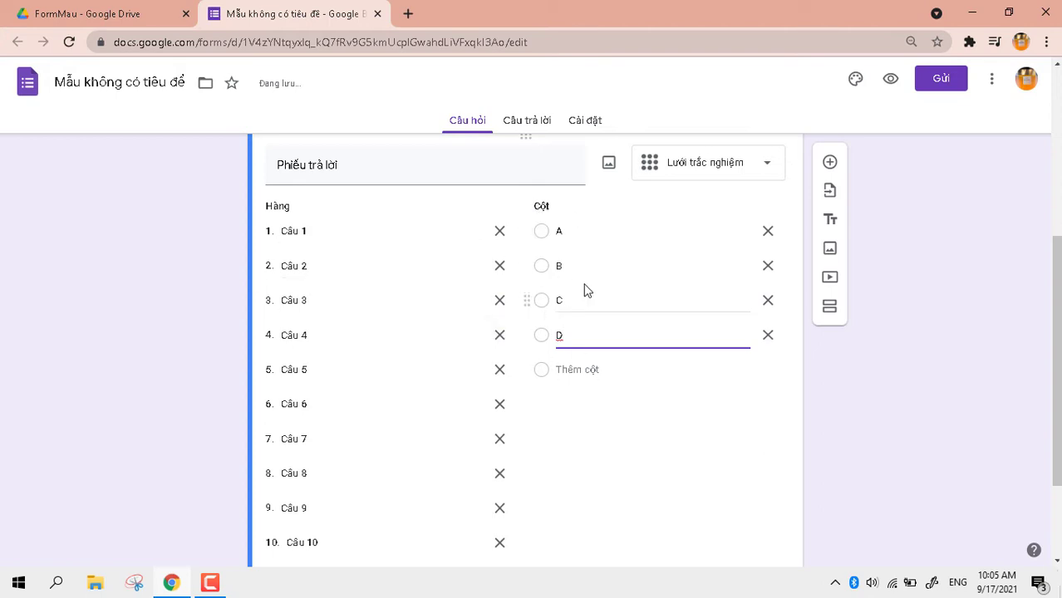
{"action": "scroll", "coordinate": [387, 300], "scroll_direction": "down", "scroll_amount": 2}
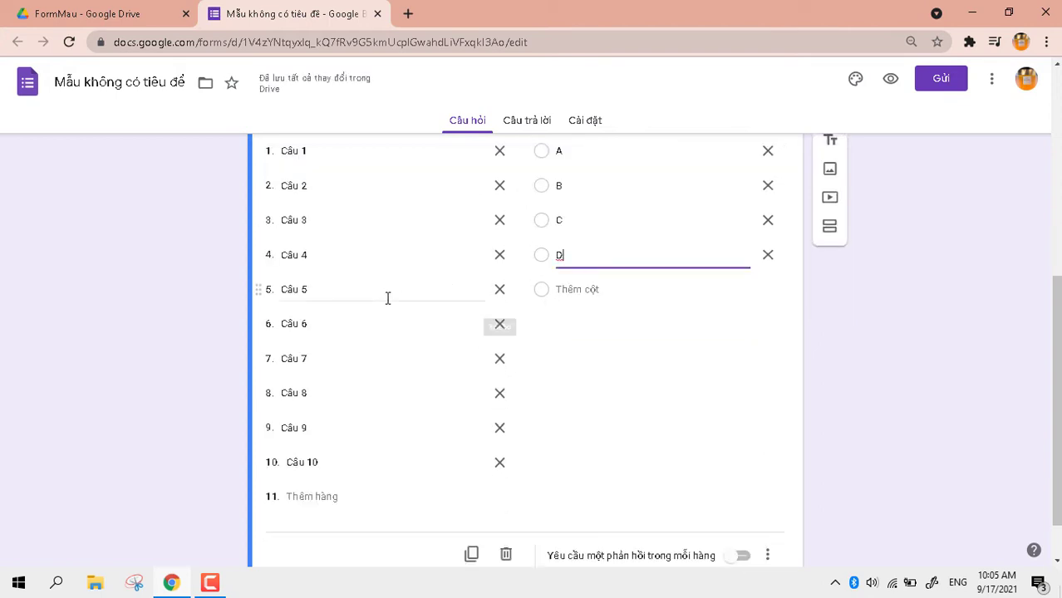
{"action": "scroll", "coordinate": [424, 399], "scroll_direction": "up", "scroll_amount": 3}
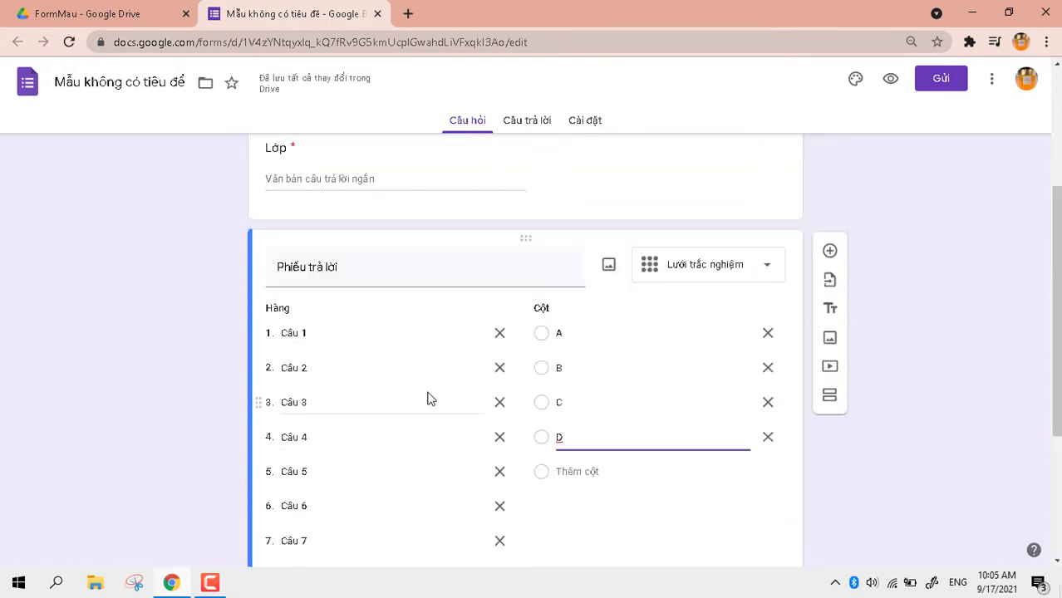
{"action": "left_click", "coordinate": [680, 540]}
Step: Make the form a quiz in its settings and stop respondents from seeing missed questions and correct answers
{"action": "scroll", "coordinate": [632, 511], "scroll_direction": "down", "scroll_amount": 3}
{"action": "scroll", "coordinate": [593, 463], "scroll_direction": "up", "scroll_amount": 4}
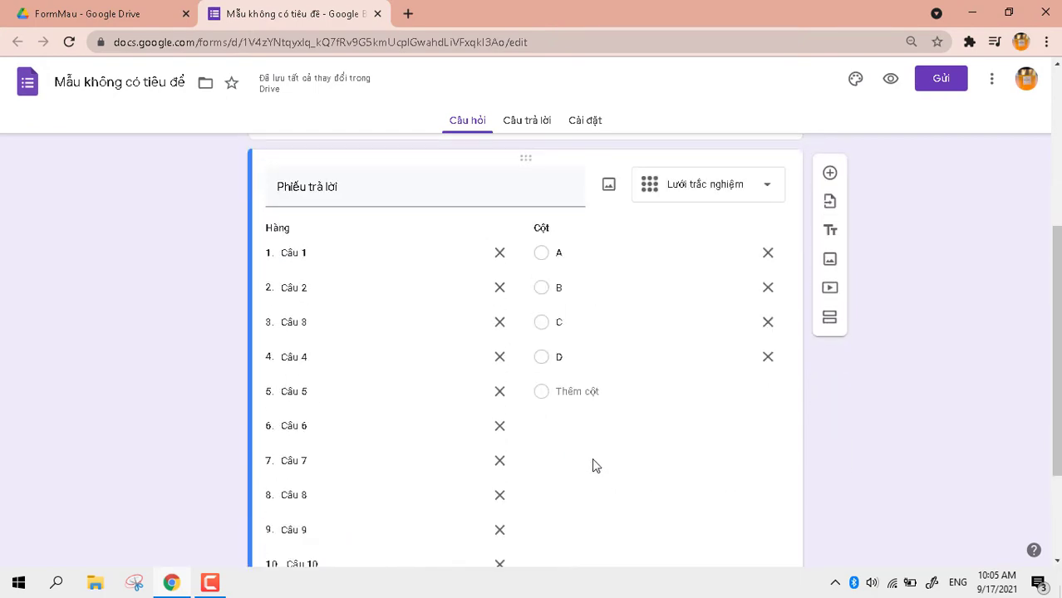
{"action": "scroll", "coordinate": [593, 463], "scroll_direction": "up", "scroll_amount": 2}
{"action": "scroll", "coordinate": [592, 459], "scroll_direction": "down", "scroll_amount": 6}
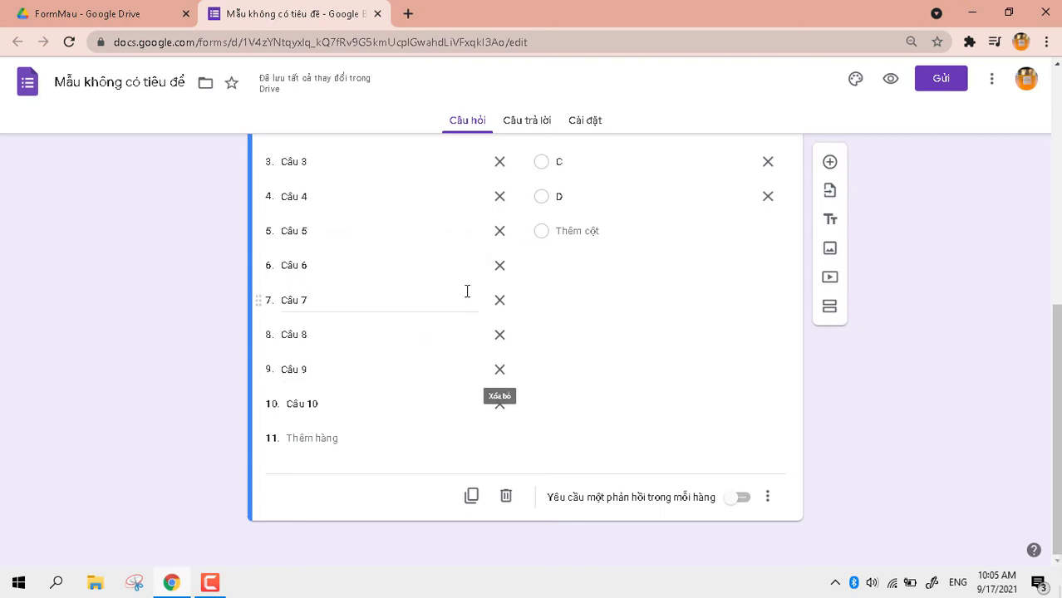
{"action": "scroll", "coordinate": [550, 379], "scroll_direction": "up", "scroll_amount": 6}
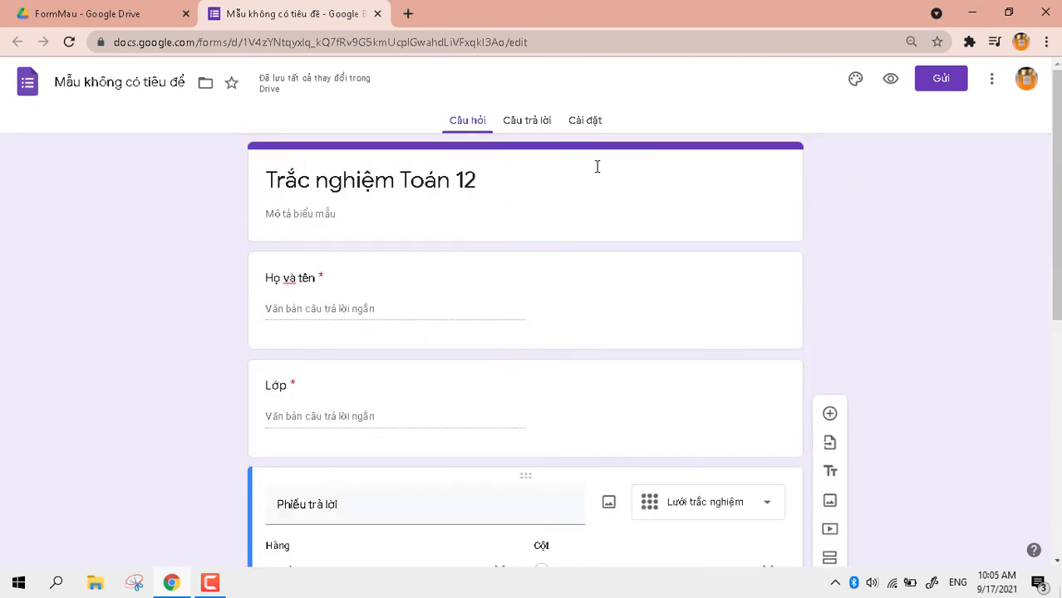
{"action": "left_click", "coordinate": [587, 123]}
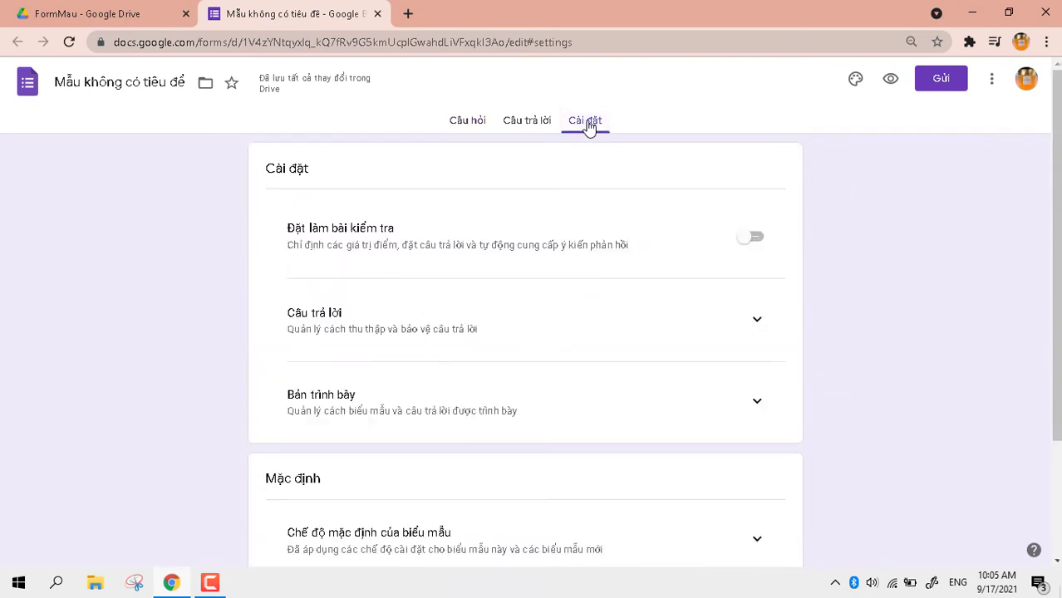
{"action": "left_click", "coordinate": [755, 247]}
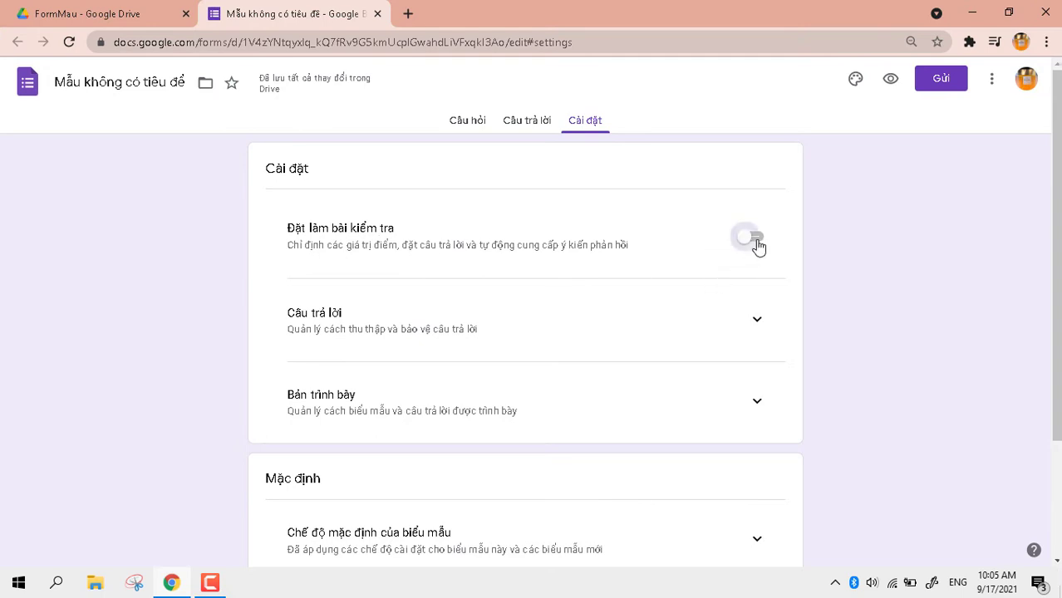
{"action": "scroll", "coordinate": [672, 288], "scroll_direction": "down", "scroll_amount": 2}
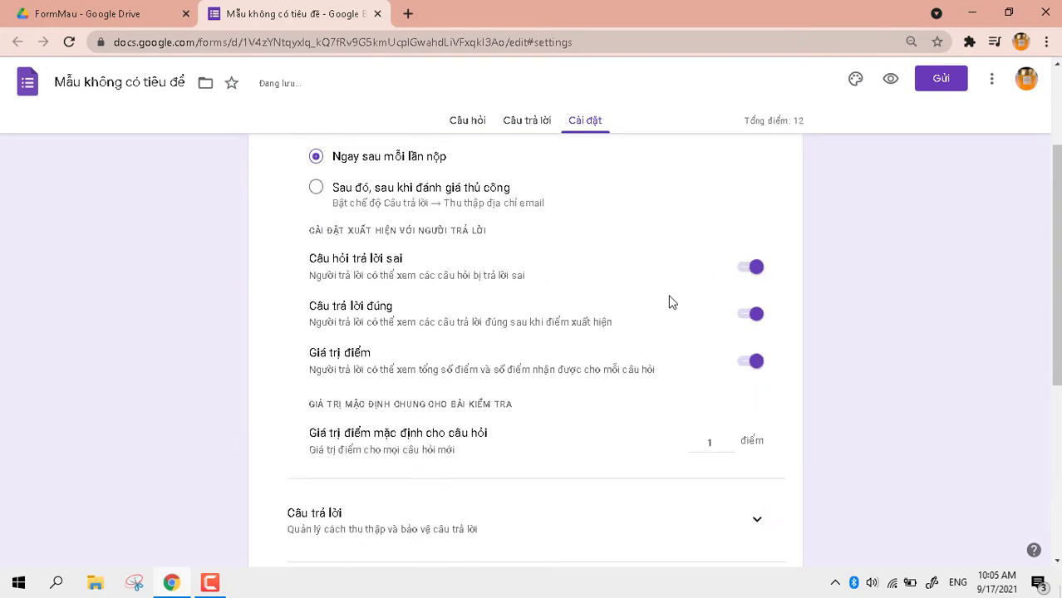
{"action": "left_click", "coordinate": [750, 267]}
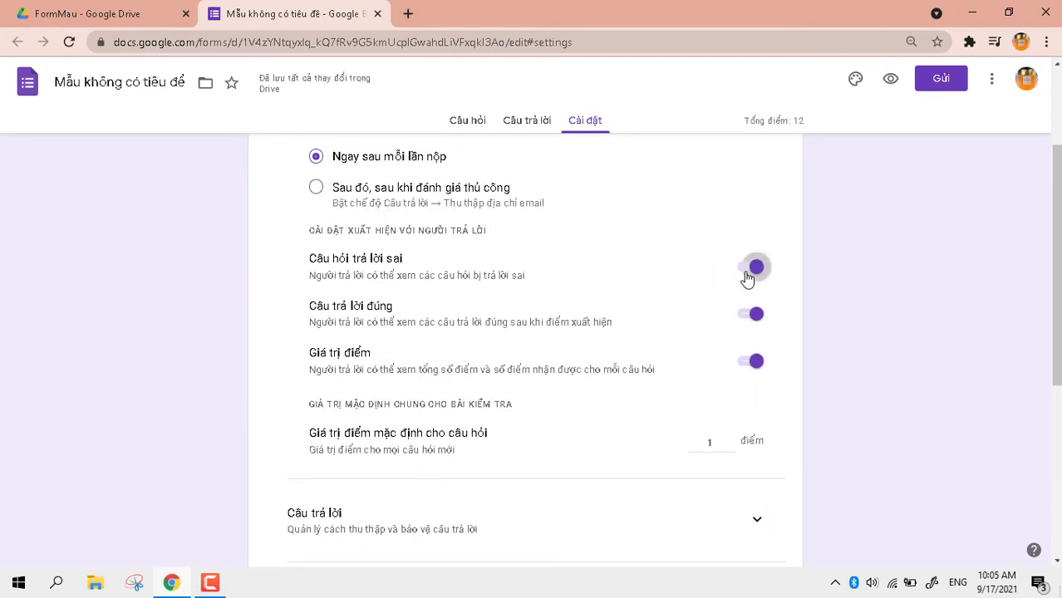
{"action": "left_click", "coordinate": [748, 317]}
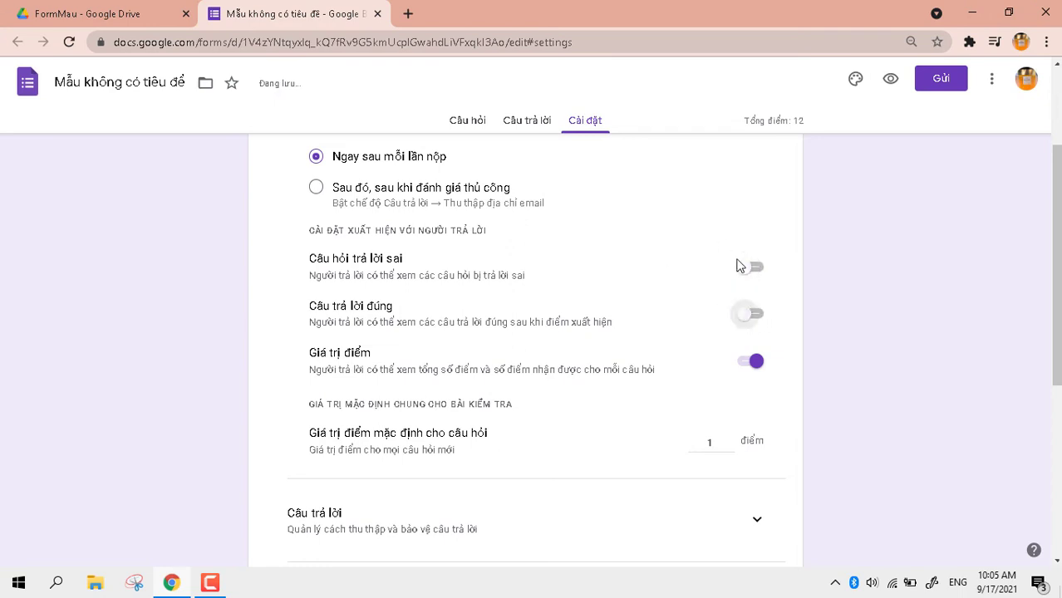
Step: Return to the questions and review the name, class and answer grid sections of the form
{"action": "left_click", "coordinate": [478, 125]}
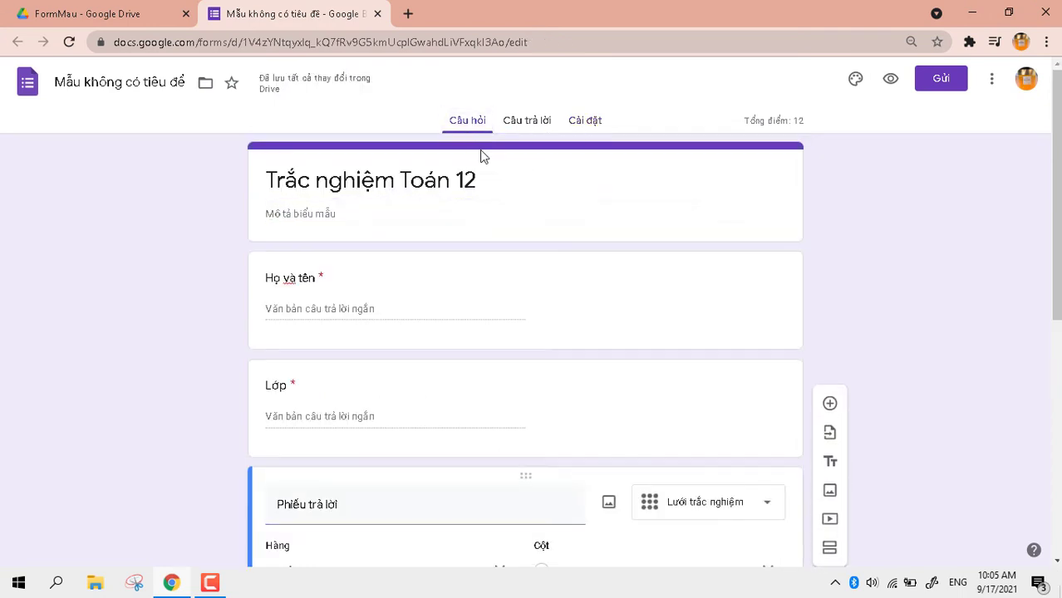
{"action": "scroll", "coordinate": [483, 200], "scroll_direction": "down", "scroll_amount": 6}
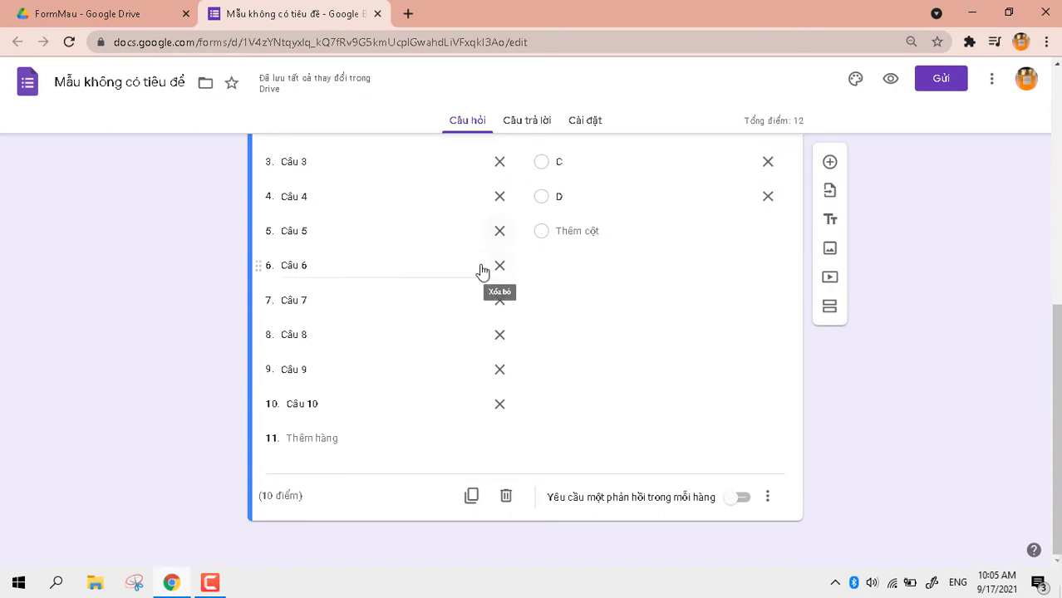
{"action": "scroll", "coordinate": [374, 436], "scroll_direction": "up", "scroll_amount": 3}
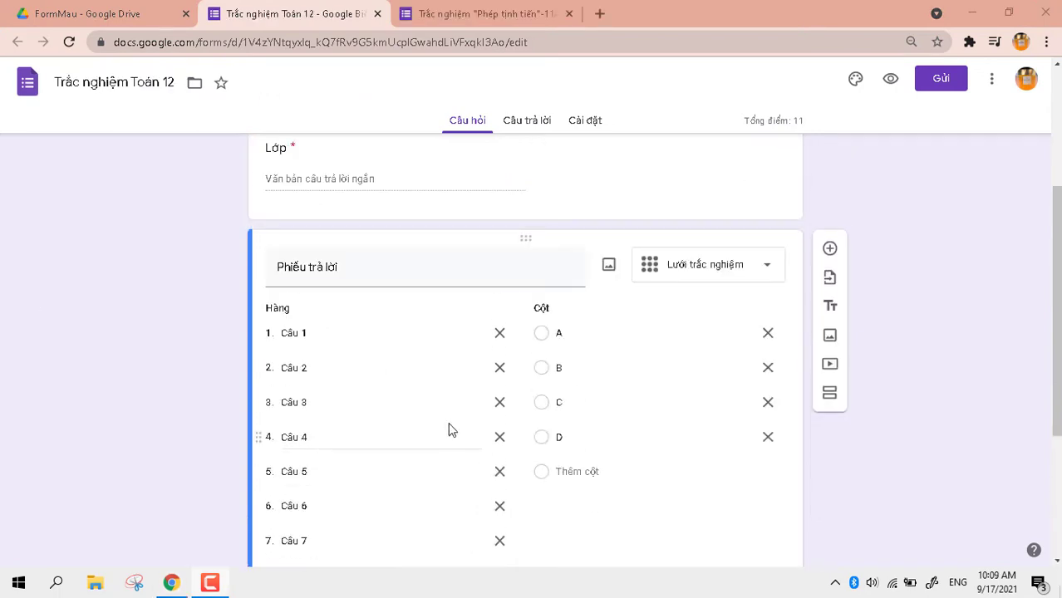
{"action": "scroll", "coordinate": [522, 351], "scroll_direction": "up", "scroll_amount": 3}
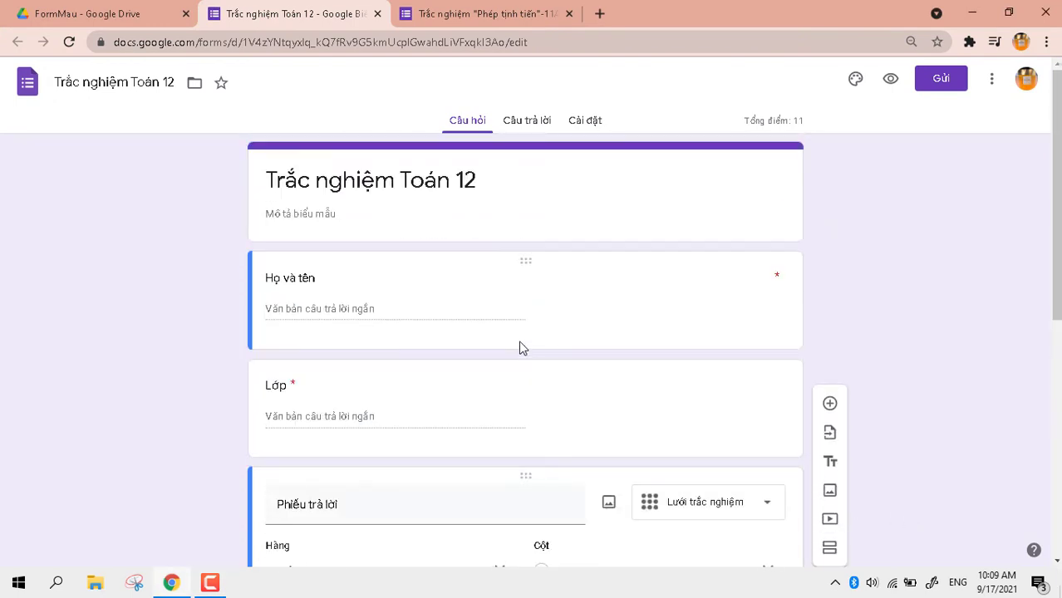
{"action": "scroll", "coordinate": [510, 356], "scroll_direction": "down", "scroll_amount": 6}
{"action": "scroll", "coordinate": [368, 290], "scroll_direction": "up", "scroll_amount": 2}
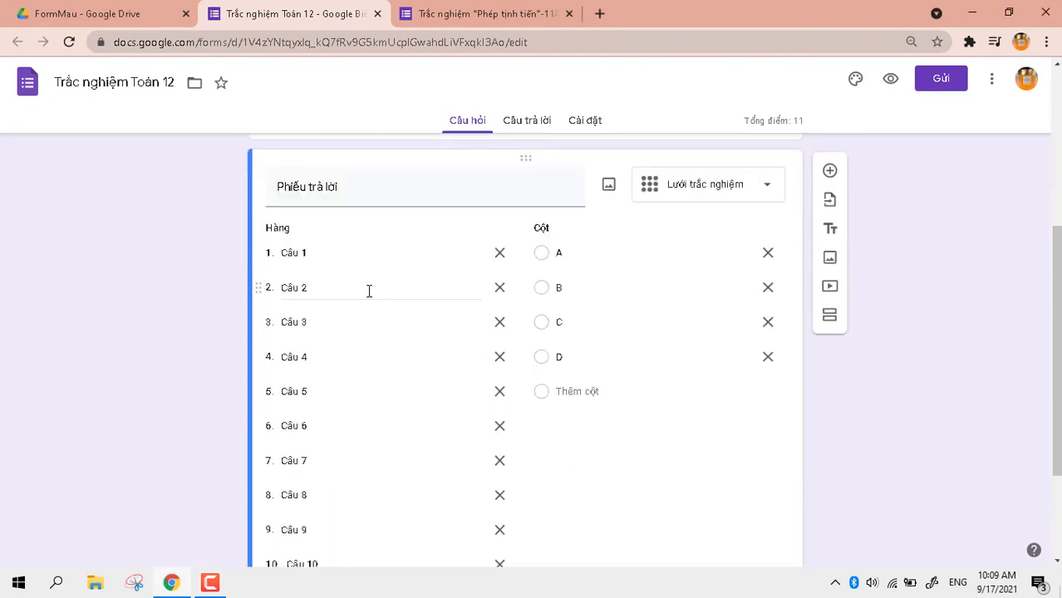
{"action": "scroll", "coordinate": [432, 267], "scroll_direction": "down", "scroll_amount": 2}
{"action": "scroll", "coordinate": [301, 382], "scroll_direction": "up", "scroll_amount": 1}
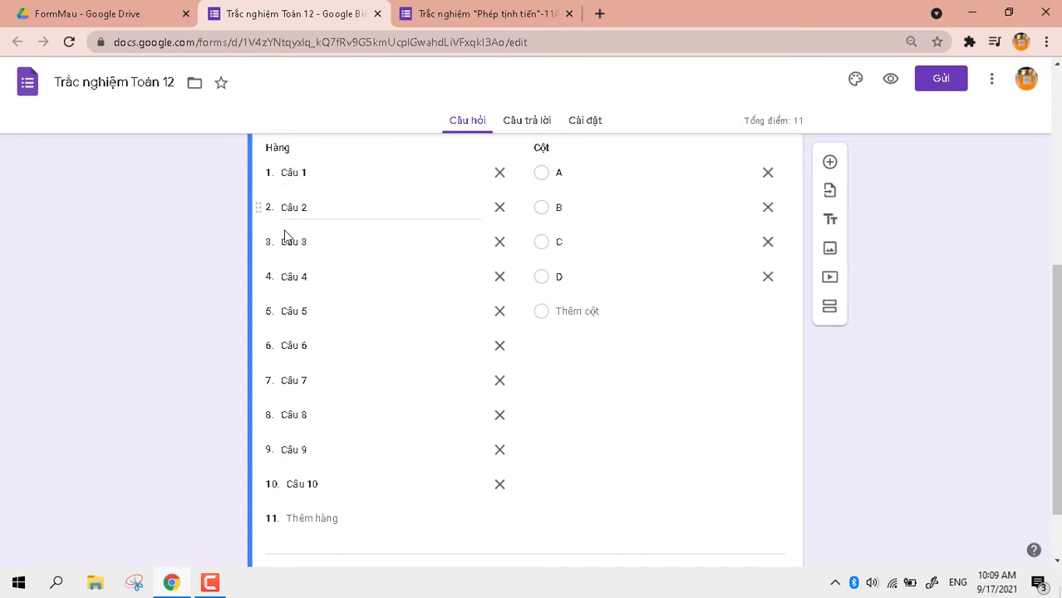
{"action": "scroll", "coordinate": [301, 449], "scroll_direction": "down", "scroll_amount": 1}
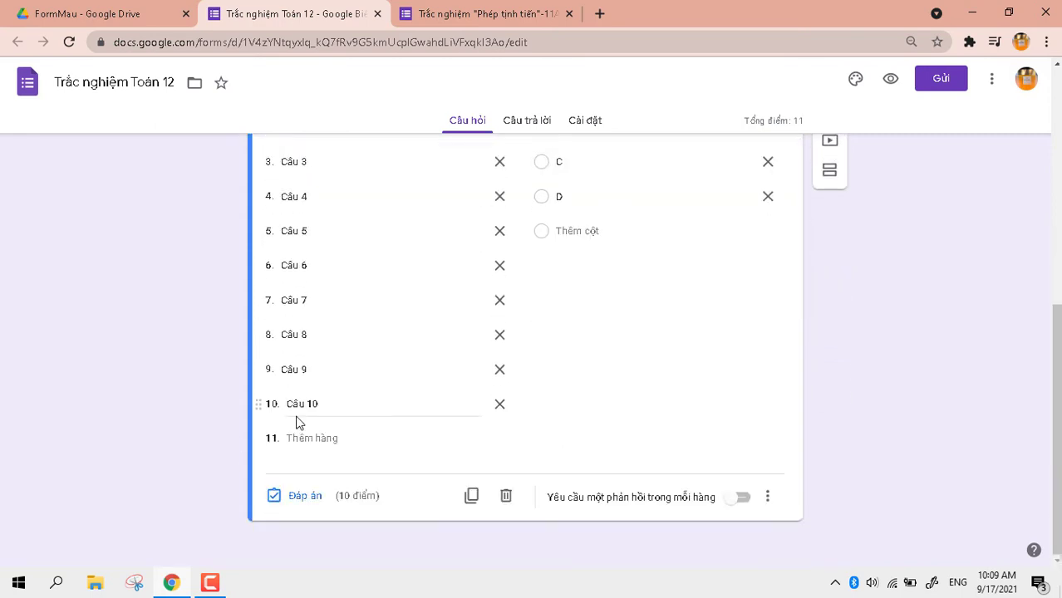
Step: Open the grid's answer key and mark A for Câu 1, B for Câu 2 and Câu 3, and C for Câu 4
{"action": "left_click", "coordinate": [300, 500]}
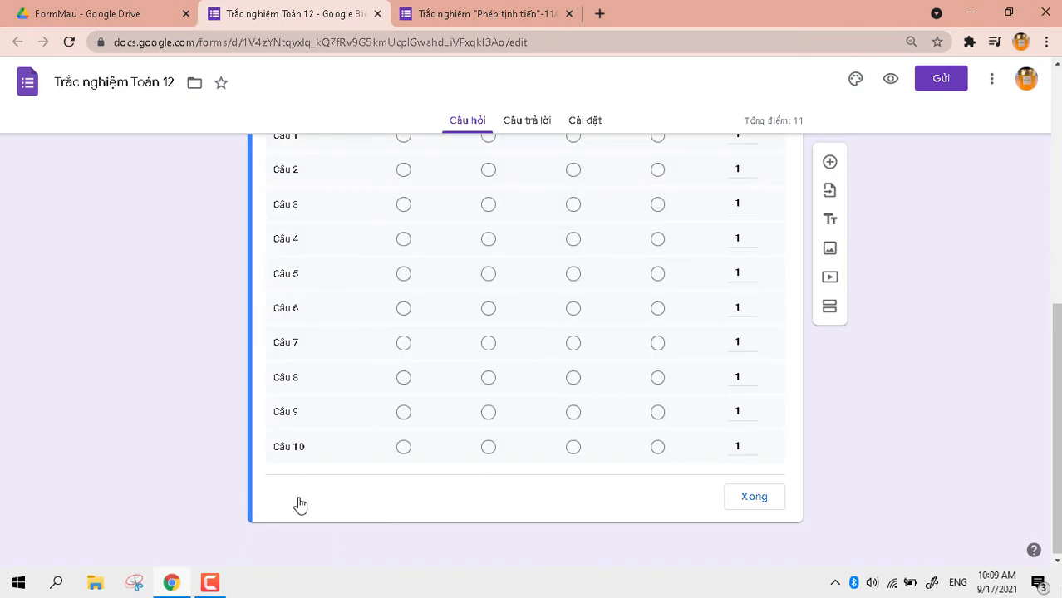
{"action": "left_click", "coordinate": [403, 299]}
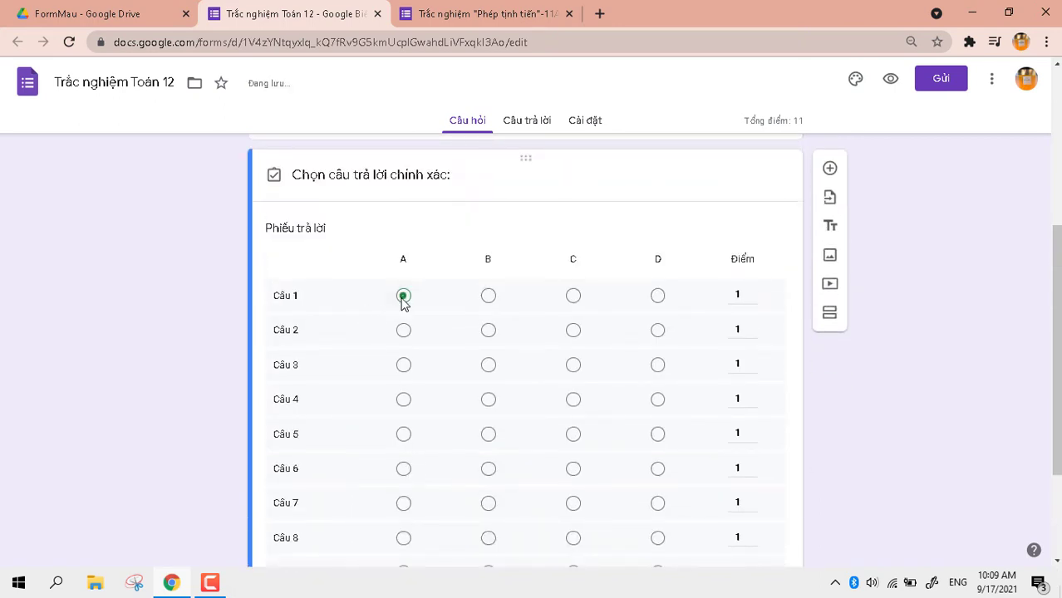
{"action": "left_click", "coordinate": [489, 330]}
{"action": "scroll", "coordinate": [499, 345], "scroll_direction": "down", "scroll_amount": 1}
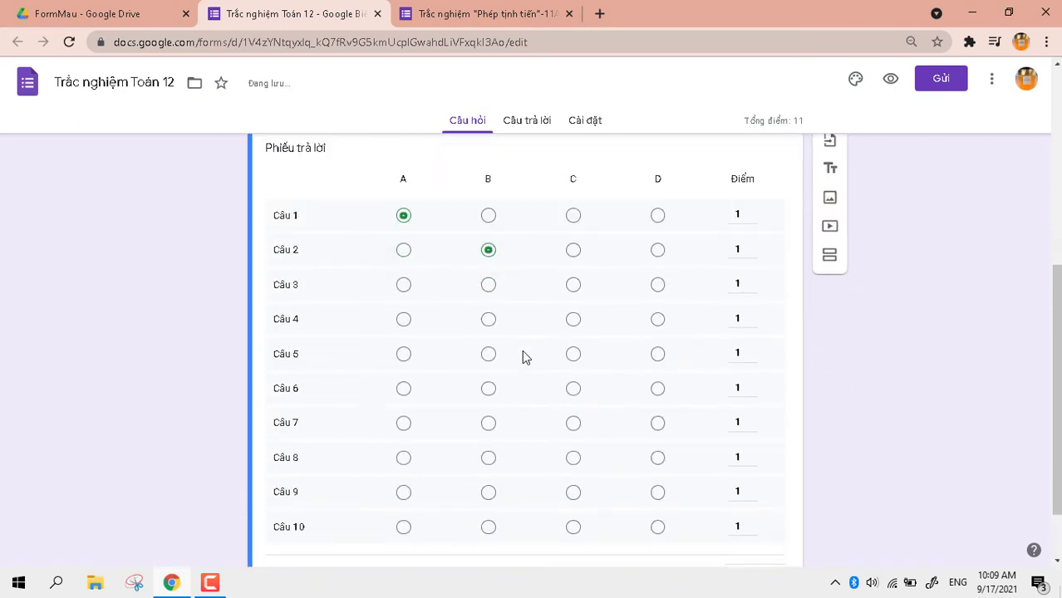
{"action": "left_click", "coordinate": [489, 286]}
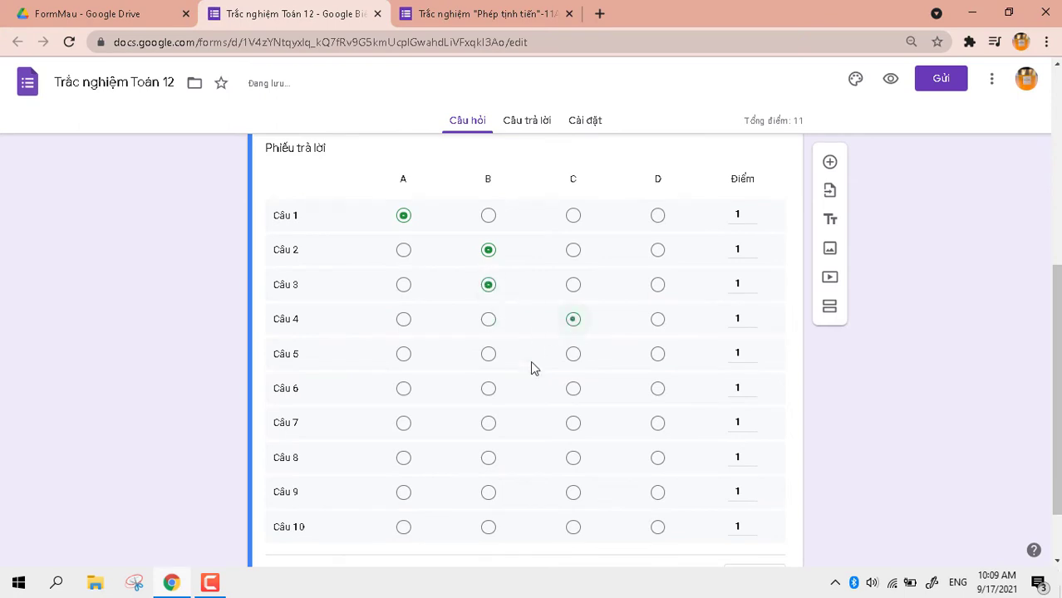
Step: Mark the correct answers B for Câu 6, D for Câu 7 and Câu 8, A for Câu 9 and B for Câu 10
{"action": "left_click", "coordinate": [489, 389]}
{"action": "left_click", "coordinate": [658, 425]}
{"action": "left_click", "coordinate": [657, 462]}
{"action": "left_click", "coordinate": [404, 494]}
{"action": "left_click", "coordinate": [489, 527]}
Step: Mark A as the correct answer for the skipped Câu 5 and finish editing the answer key
{"action": "scroll", "coordinate": [517, 476], "scroll_direction": "up", "scroll_amount": 3}
{"action": "scroll", "coordinate": [517, 476], "scroll_direction": "down", "scroll_amount": 4}
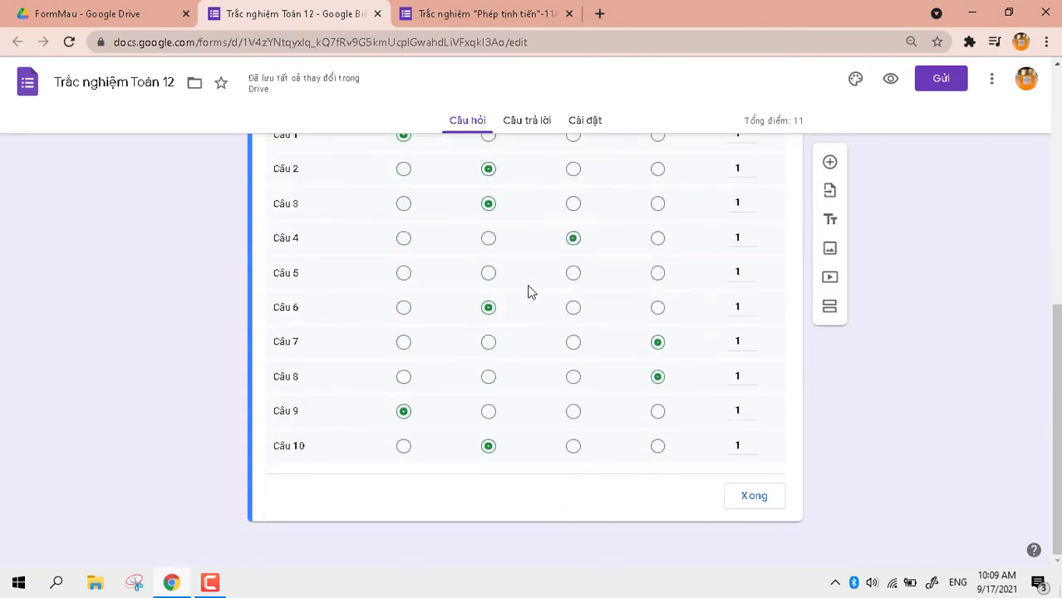
{"action": "left_click", "coordinate": [405, 275]}
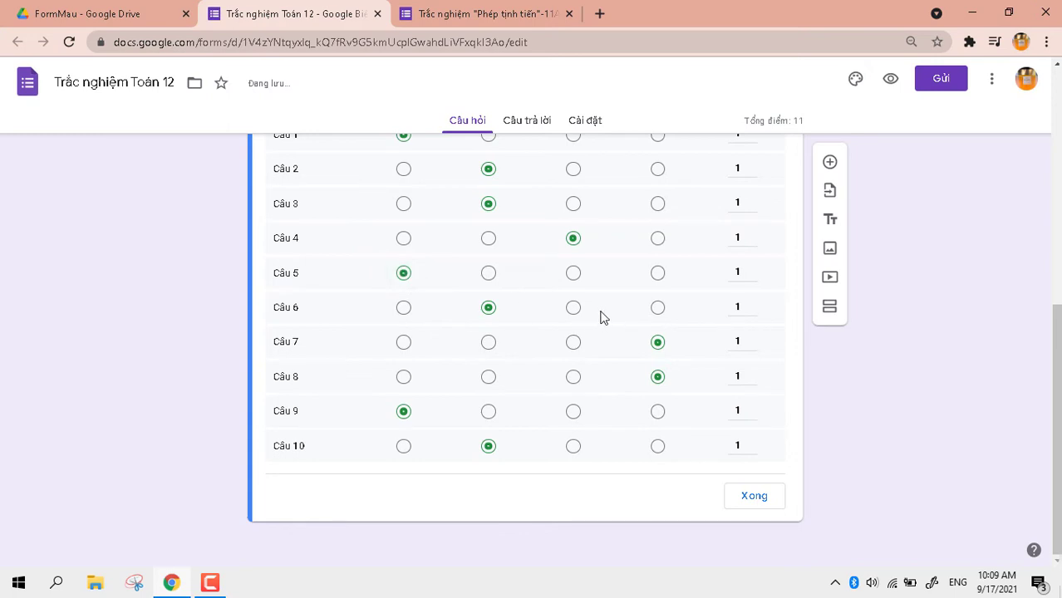
{"action": "scroll", "coordinate": [671, 383], "scroll_direction": "up", "scroll_amount": 3}
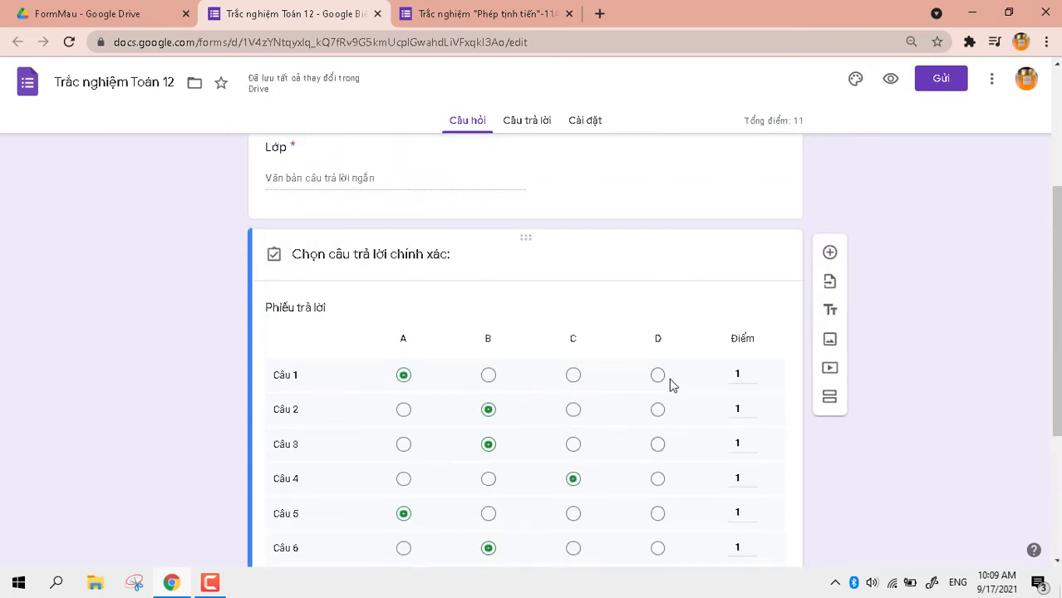
{"action": "scroll", "coordinate": [671, 387], "scroll_direction": "down", "scroll_amount": 2}
{"action": "scroll", "coordinate": [739, 509], "scroll_direction": "down", "scroll_amount": 1}
{"action": "left_click", "coordinate": [749, 504]}
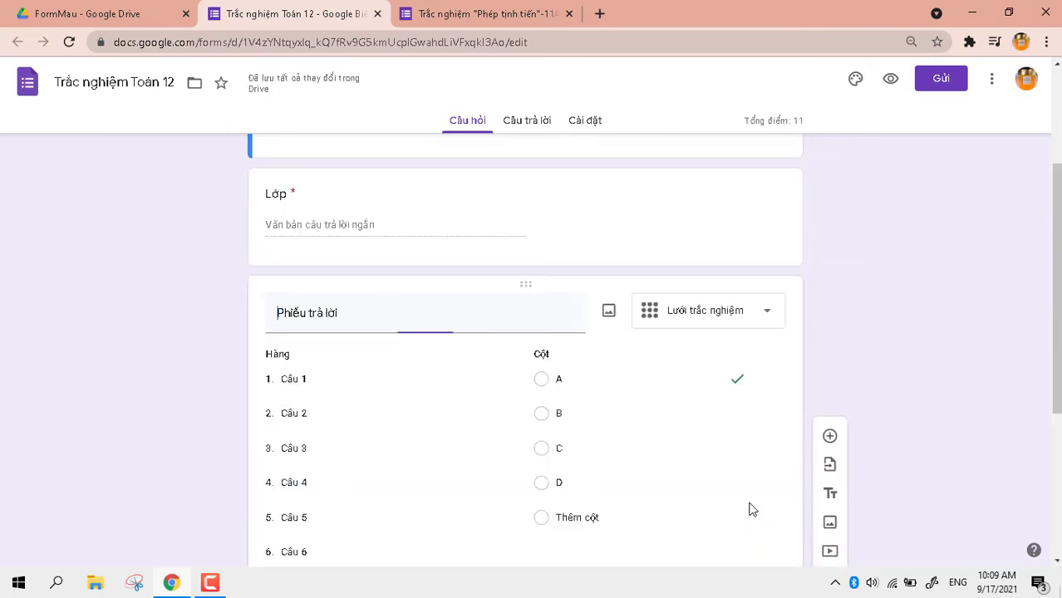
{"action": "scroll", "coordinate": [662, 424], "scroll_direction": "down", "scroll_amount": 3}
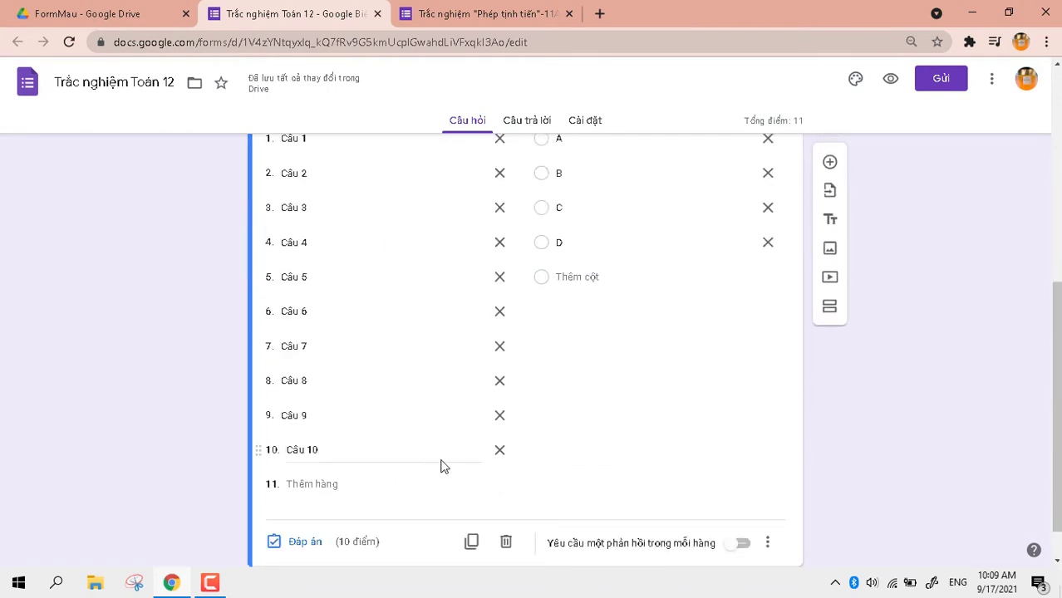
{"action": "scroll", "coordinate": [443, 461], "scroll_direction": "up", "scroll_amount": 5}
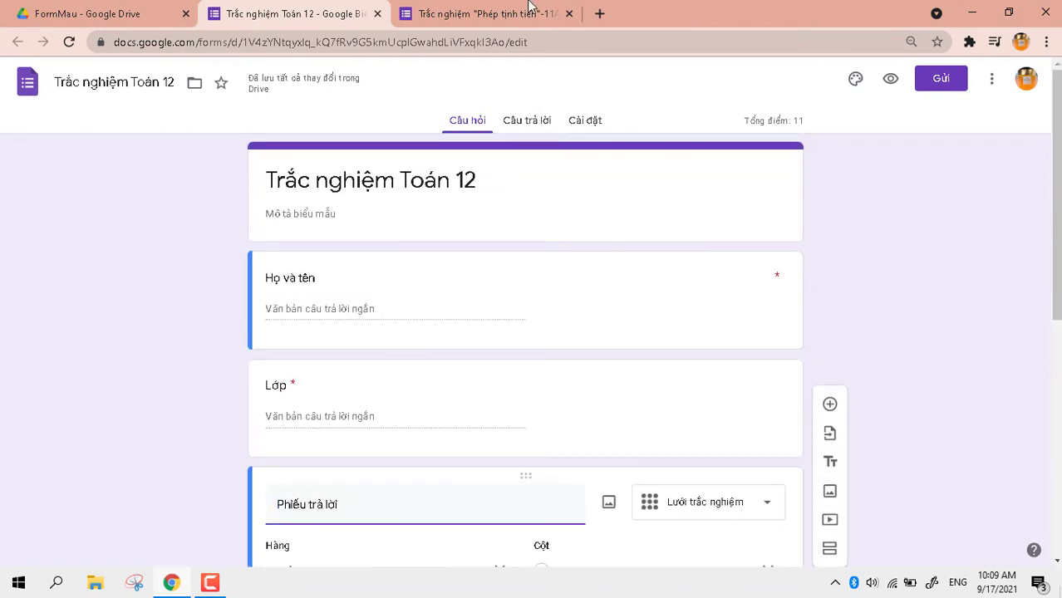
Step: Close the sample "Phép tịnh tiến" form and review the name, class and answer grid questions of the Trắc nghiệm Toán 12 form
{"action": "left_click", "coordinate": [530, 10]}
{"action": "left_click", "coordinate": [569, 14]}
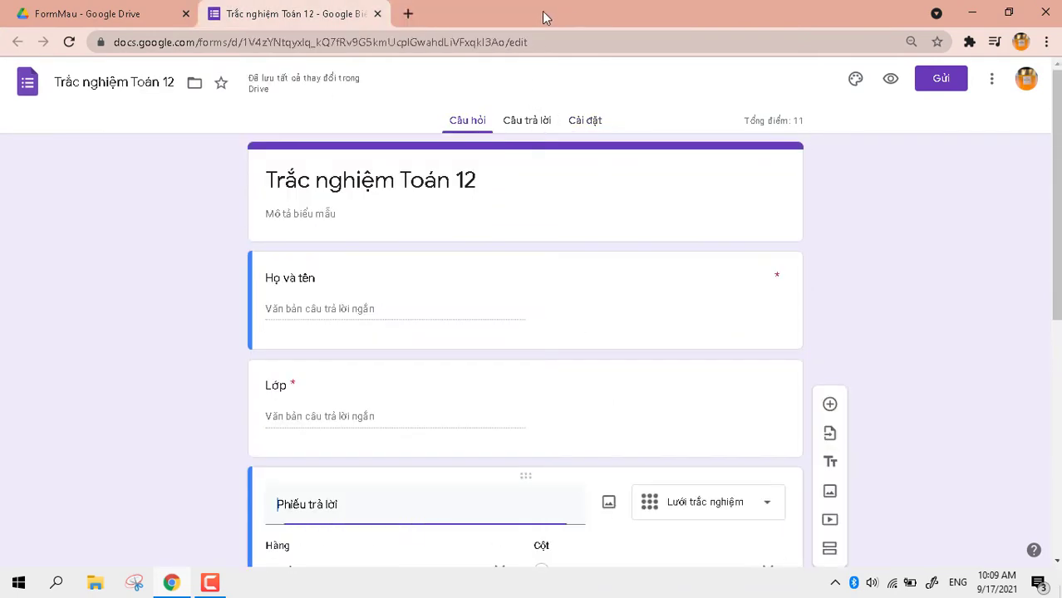
{"action": "scroll", "coordinate": [448, 285], "scroll_direction": "down", "scroll_amount": 6}
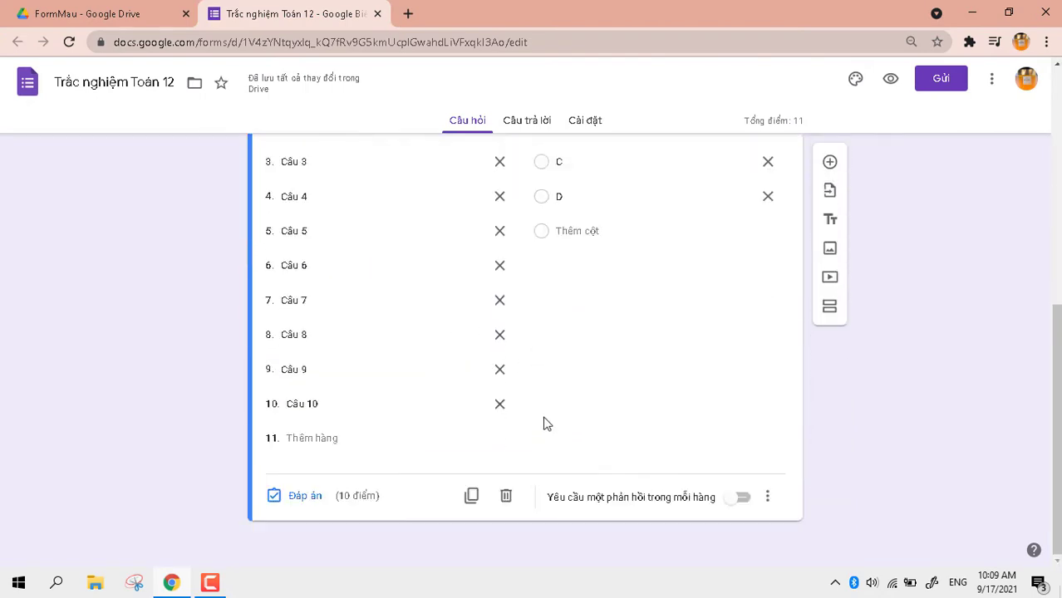
{"action": "scroll", "coordinate": [543, 407], "scroll_direction": "up", "scroll_amount": 6}
{"action": "scroll", "coordinate": [545, 374], "scroll_direction": "down", "scroll_amount": 5}
{"action": "scroll", "coordinate": [549, 374], "scroll_direction": "up", "scroll_amount": 5}
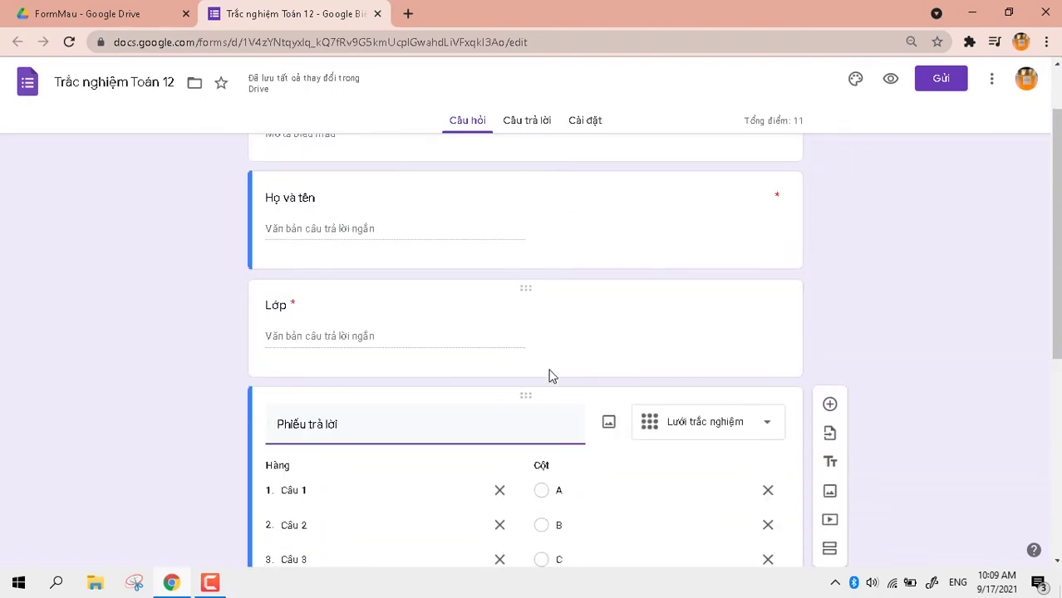
{"action": "scroll", "coordinate": [551, 370], "scroll_direction": "down", "scroll_amount": 3}
{"action": "scroll", "coordinate": [550, 372], "scroll_direction": "up", "scroll_amount": 3}
{"action": "scroll", "coordinate": [549, 374], "scroll_direction": "down", "scroll_amount": 6}
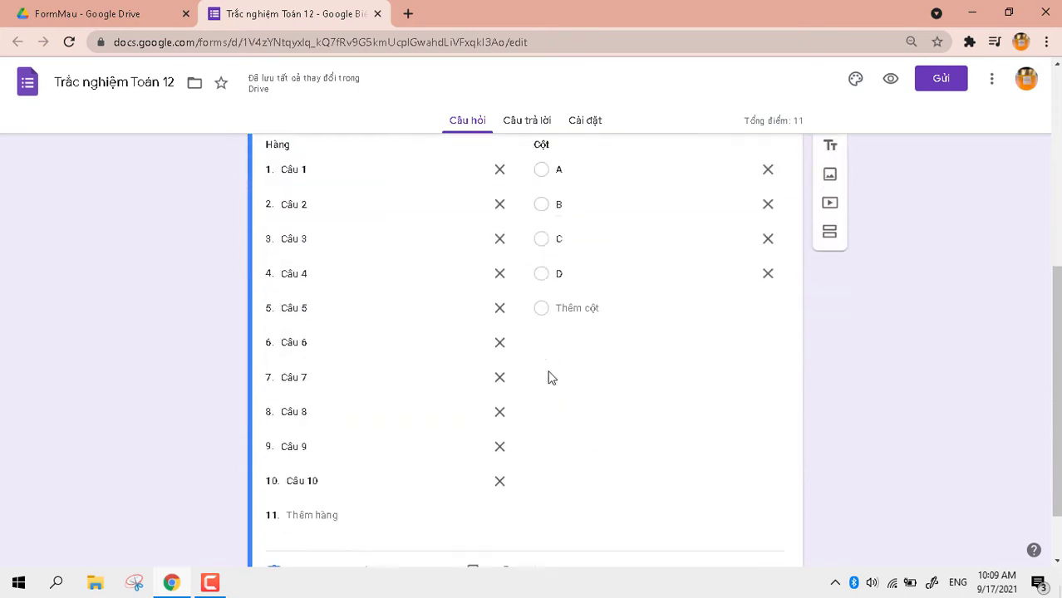
Step: Upload the file Mau.pdf from the Desktop into the FormMau folder on Google Drive
{"action": "left_click", "coordinate": [109, 21]}
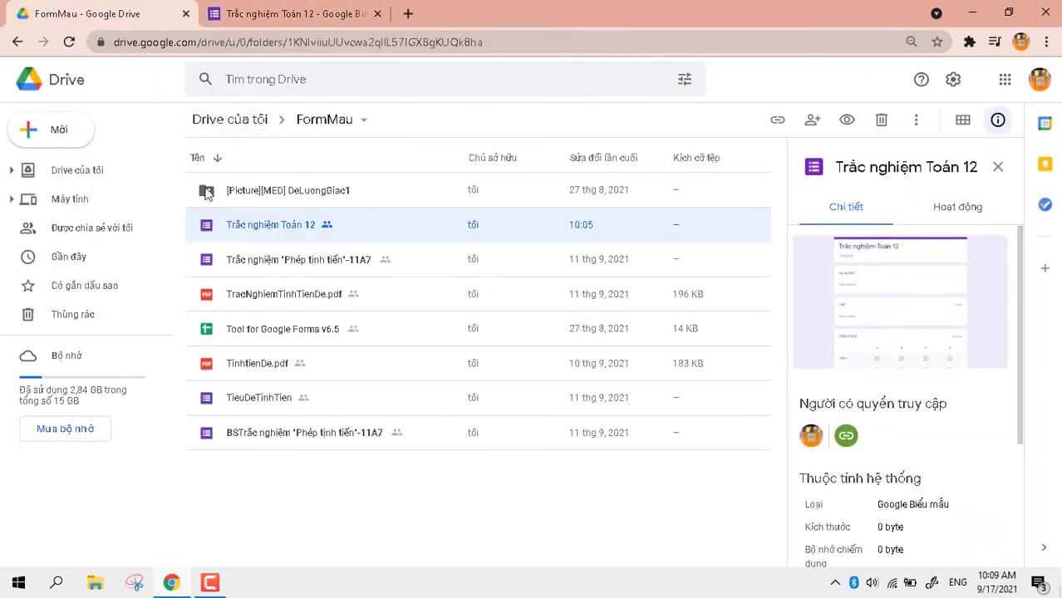
{"action": "left_click", "coordinate": [297, 20]}
{"action": "left_click", "coordinate": [124, 15]}
{"action": "right_click", "coordinate": [386, 491]}
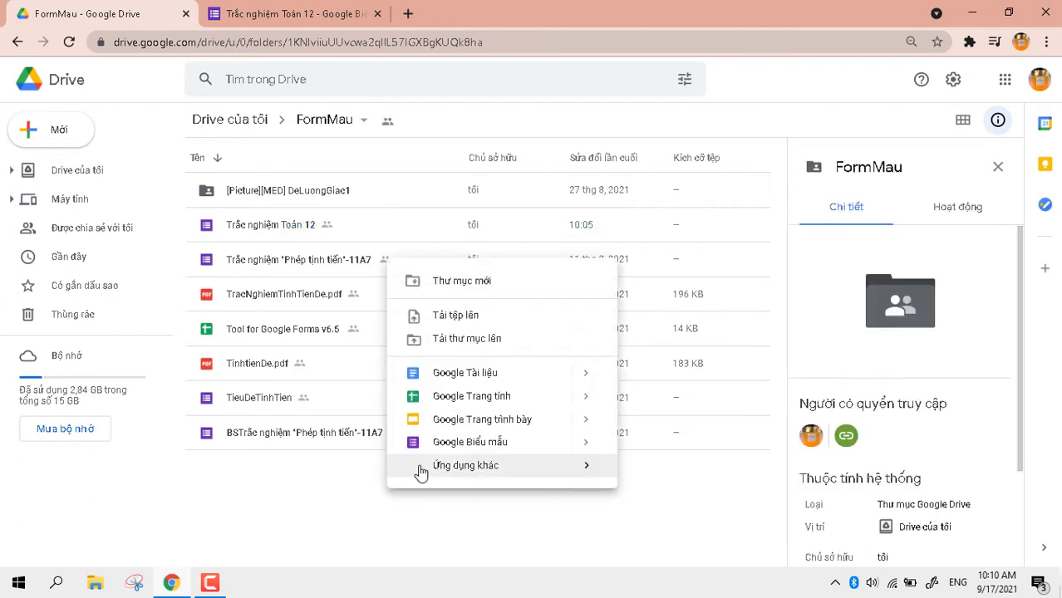
{"action": "left_click", "coordinate": [322, 533]}
{"action": "right_click", "coordinate": [324, 488]}
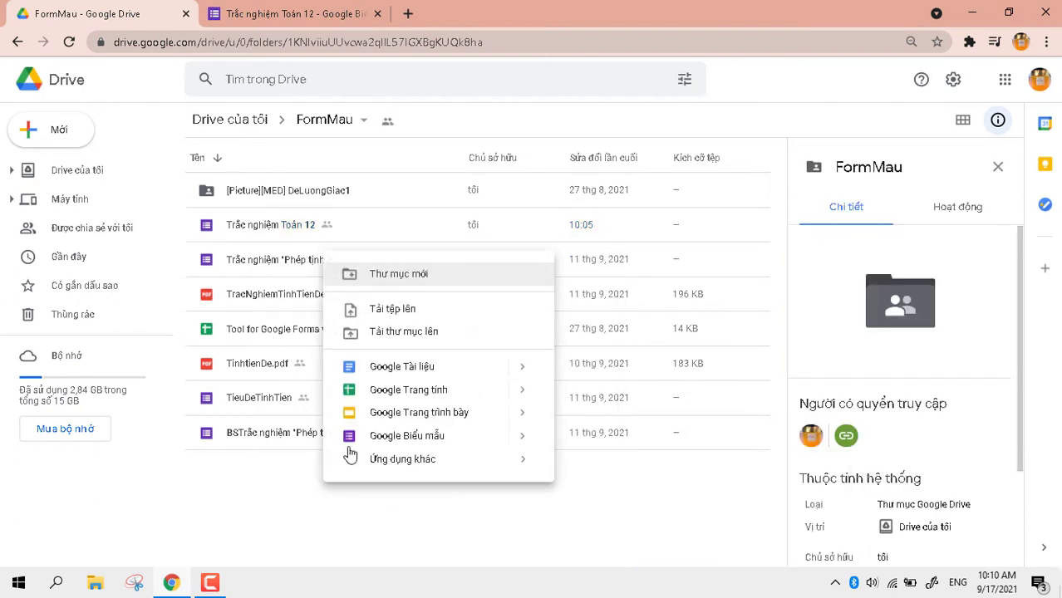
{"action": "left_click", "coordinate": [392, 316]}
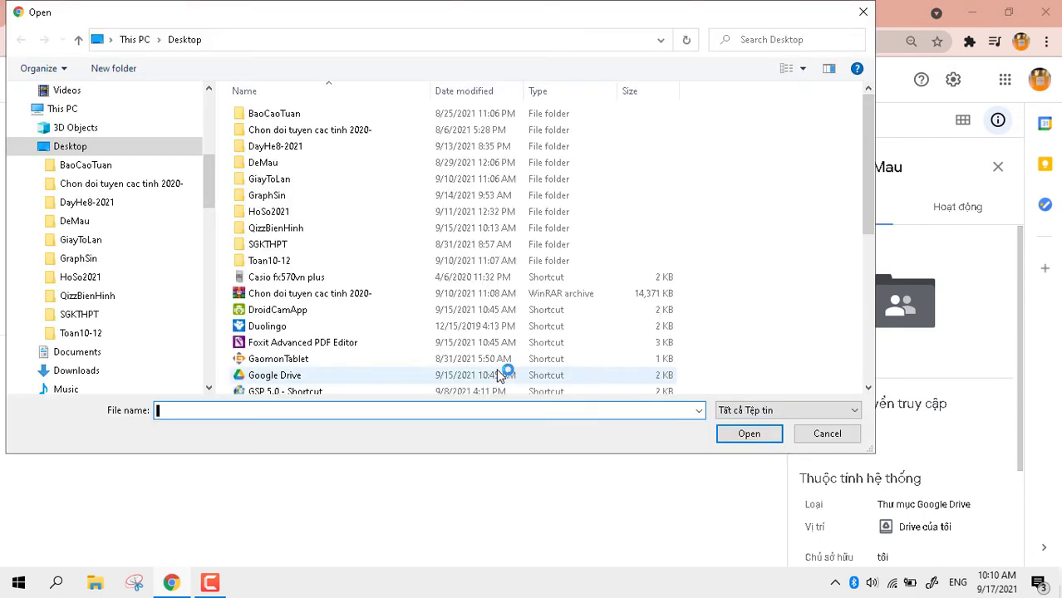
{"action": "left_click_drag", "start_coordinate": [865, 198], "coordinate": [870, 285]}
{"action": "left_click", "coordinate": [263, 291]}
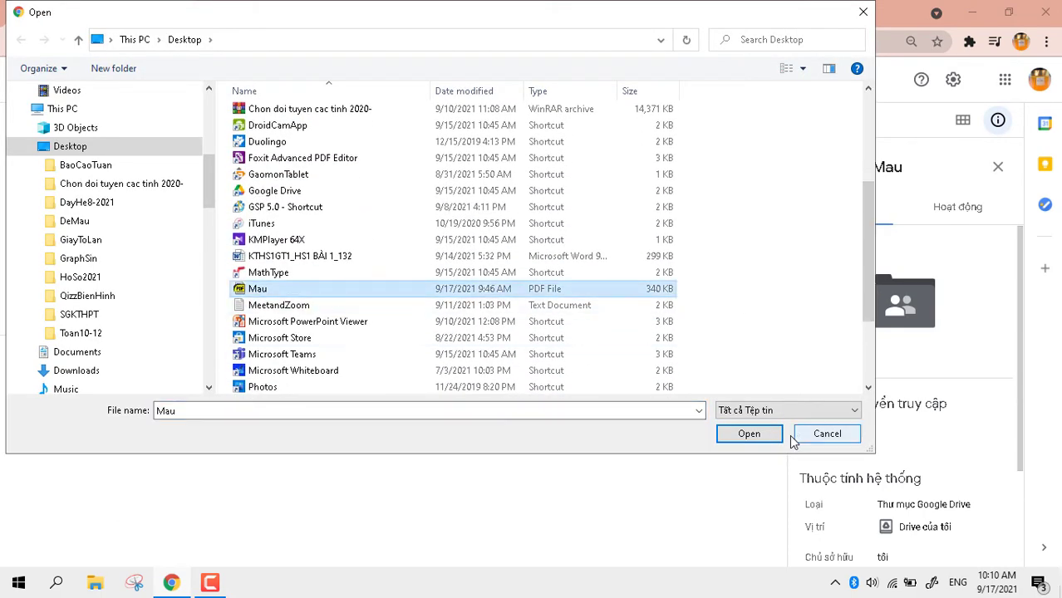
{"action": "left_click", "coordinate": [751, 435]}
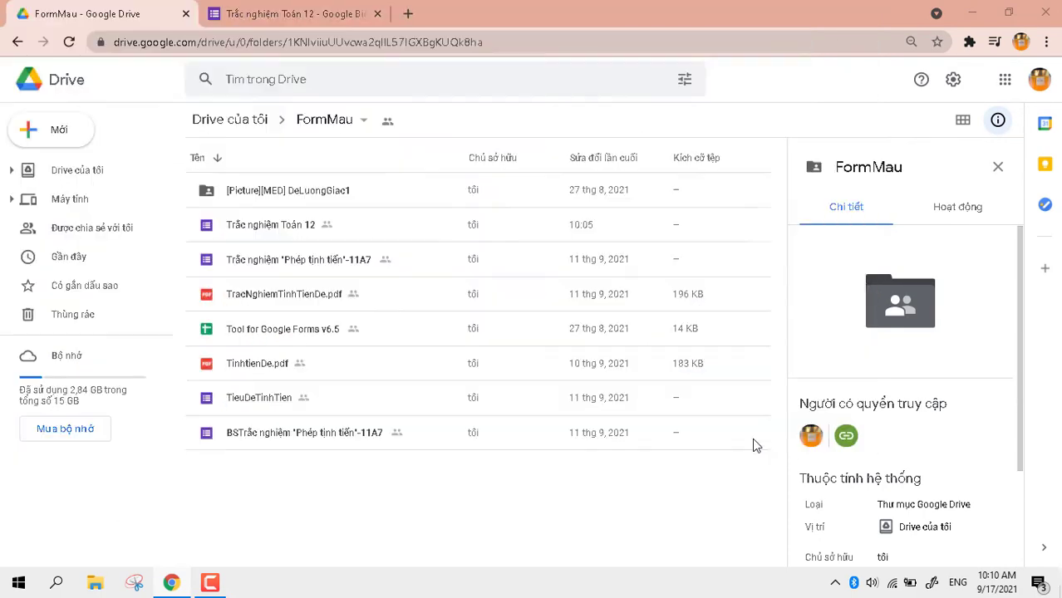
Step: Open Mau.pdf from the desktop, enlarge the page, read through the ten test questions and close the file
{"action": "left_click", "coordinate": [970, 20]}
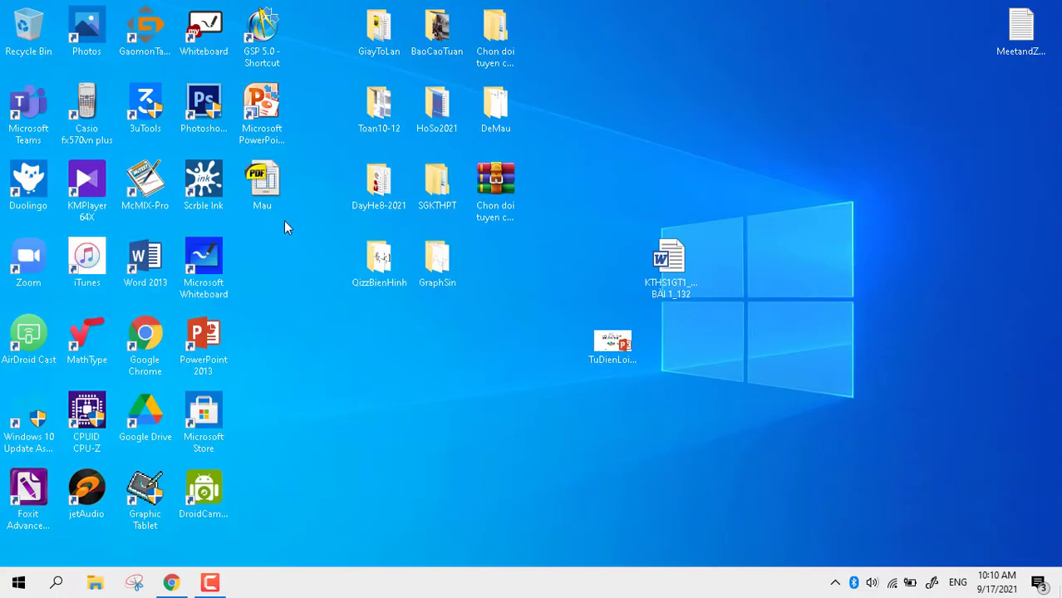
{"action": "double_click", "coordinate": [282, 183]}
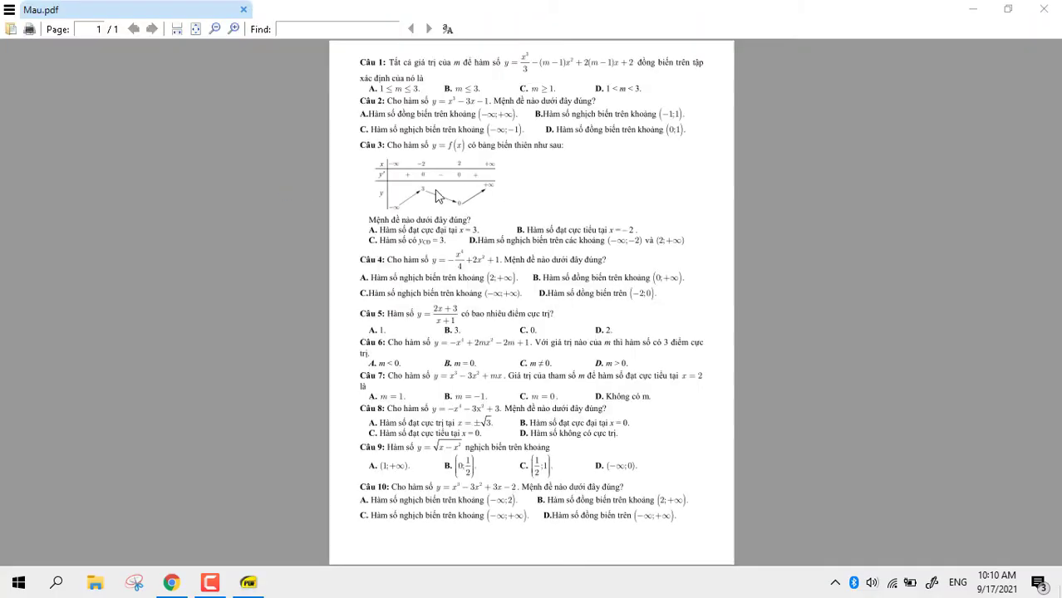
{"action": "left_click", "coordinate": [235, 29]}
{"action": "left_click", "coordinate": [235, 29]}
{"action": "left_click", "coordinate": [236, 30]}
{"action": "left_click", "coordinate": [236, 29]}
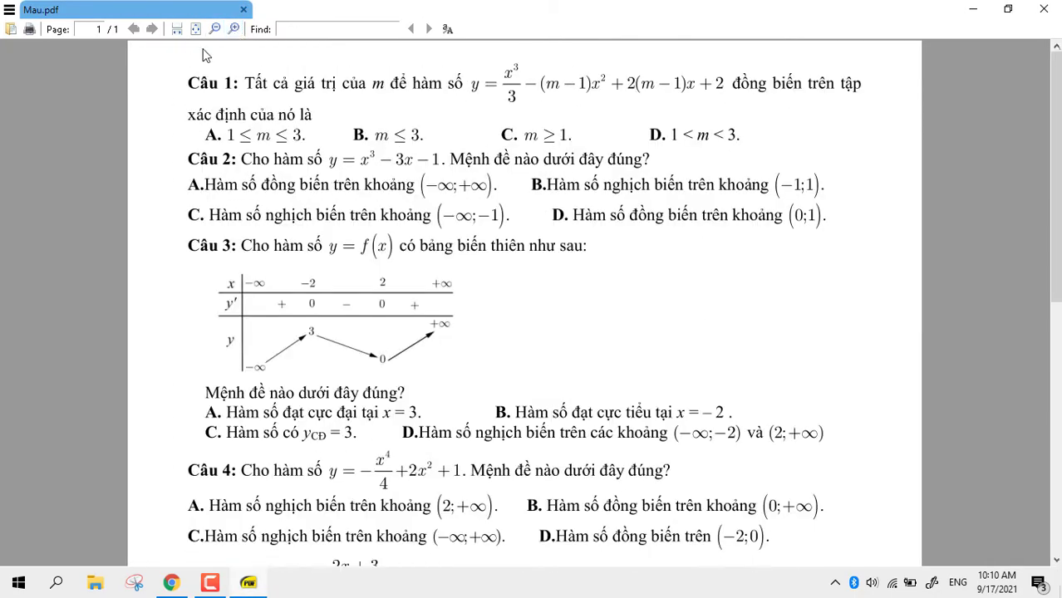
{"action": "scroll", "coordinate": [123, 71], "scroll_direction": "down", "scroll_amount": 1}
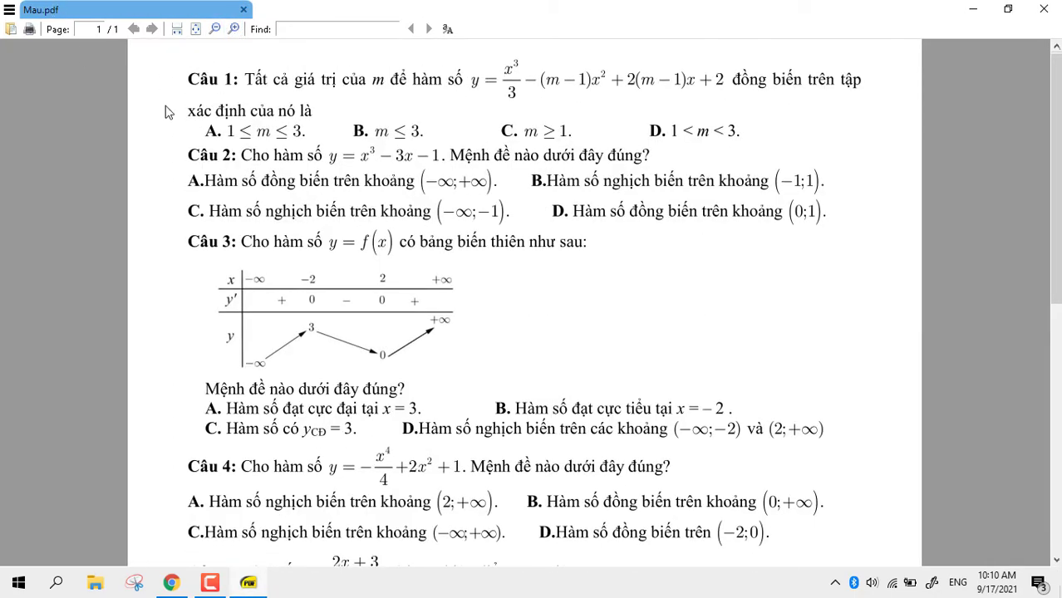
{"action": "scroll", "coordinate": [609, 279], "scroll_direction": "down", "scroll_amount": 6}
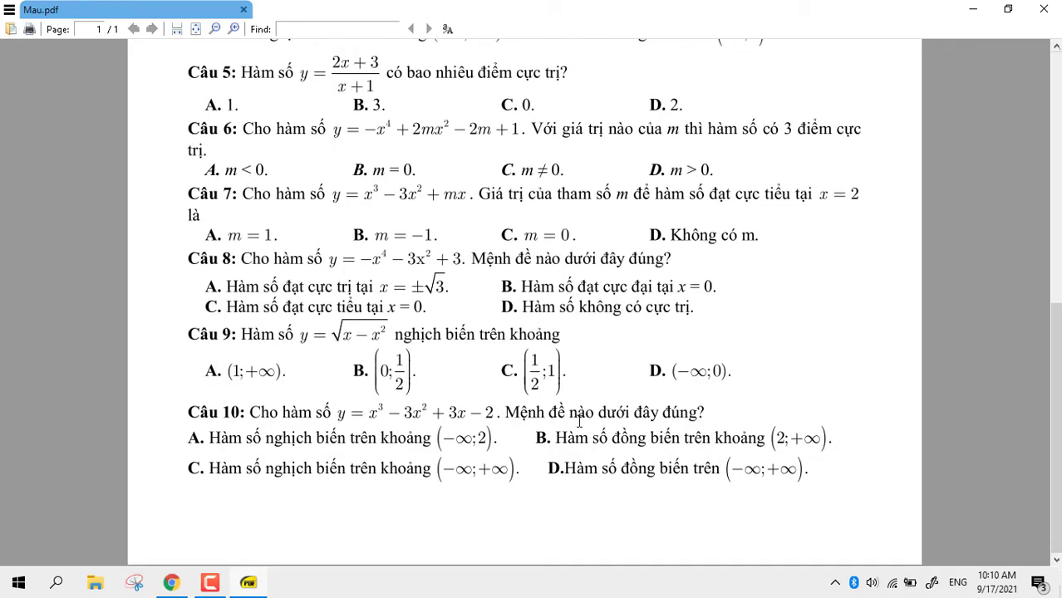
{"action": "scroll", "coordinate": [582, 399], "scroll_direction": "up", "scroll_amount": 4}
{"action": "scroll", "coordinate": [572, 409], "scroll_direction": "up", "scroll_amount": 3}
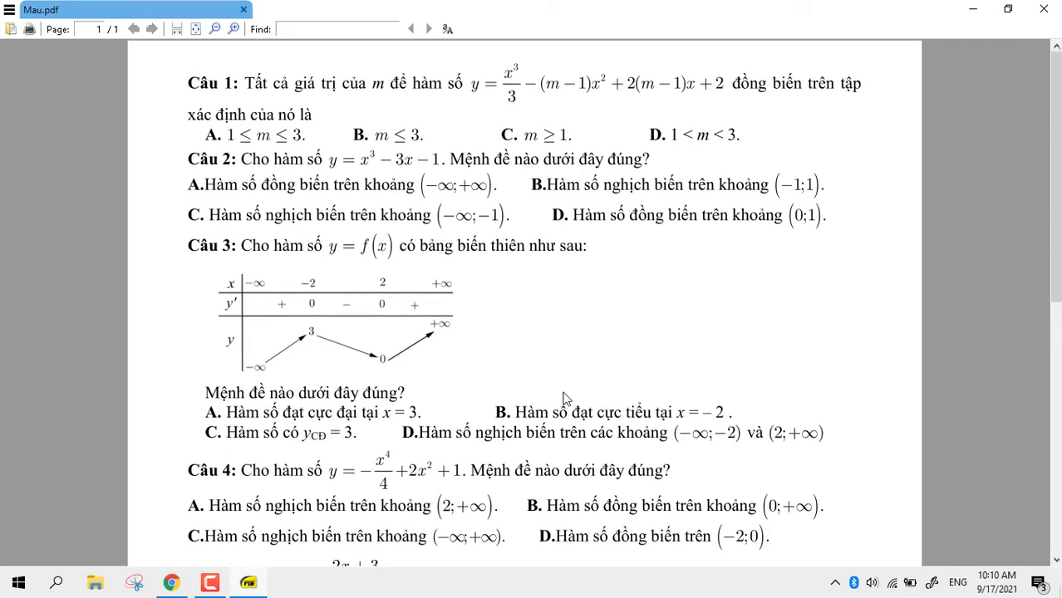
{"action": "left_click", "coordinate": [1044, 10]}
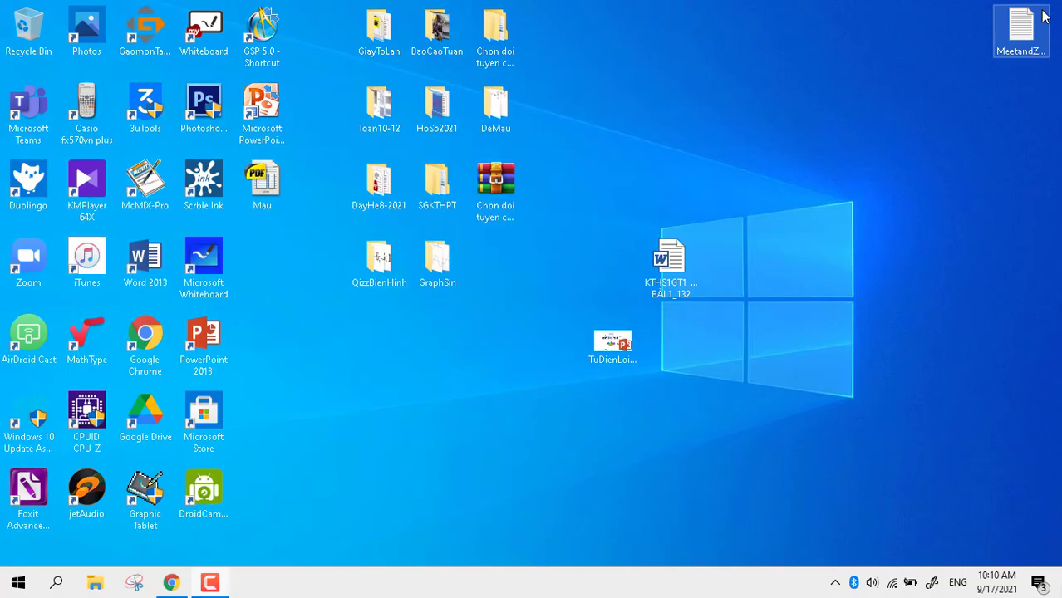
Step: Return to the FormMau folder in Google Drive, dismiss the upload notice and check the link-sharing settings of Mau.pdf
{"action": "left_click", "coordinate": [176, 582]}
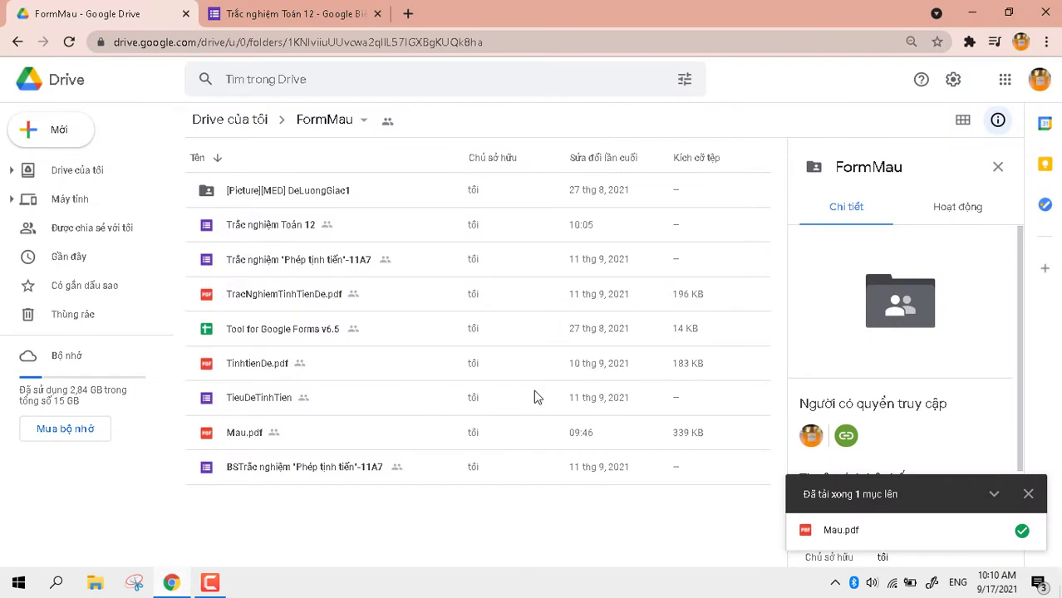
{"action": "left_click", "coordinate": [1028, 494]}
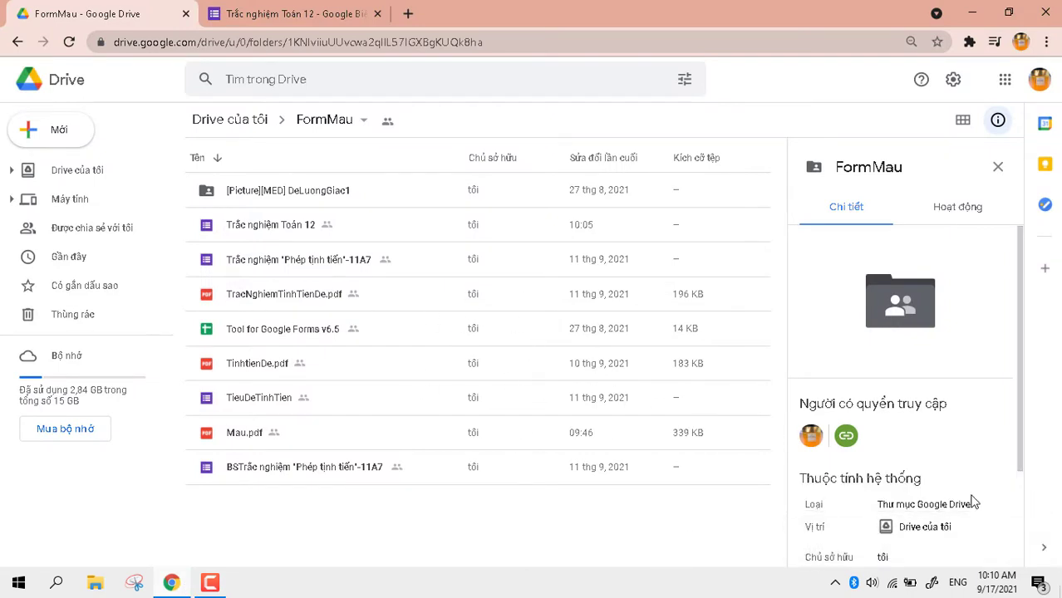
{"action": "left_click", "coordinate": [227, 435]}
{"action": "right_click", "coordinate": [249, 433]}
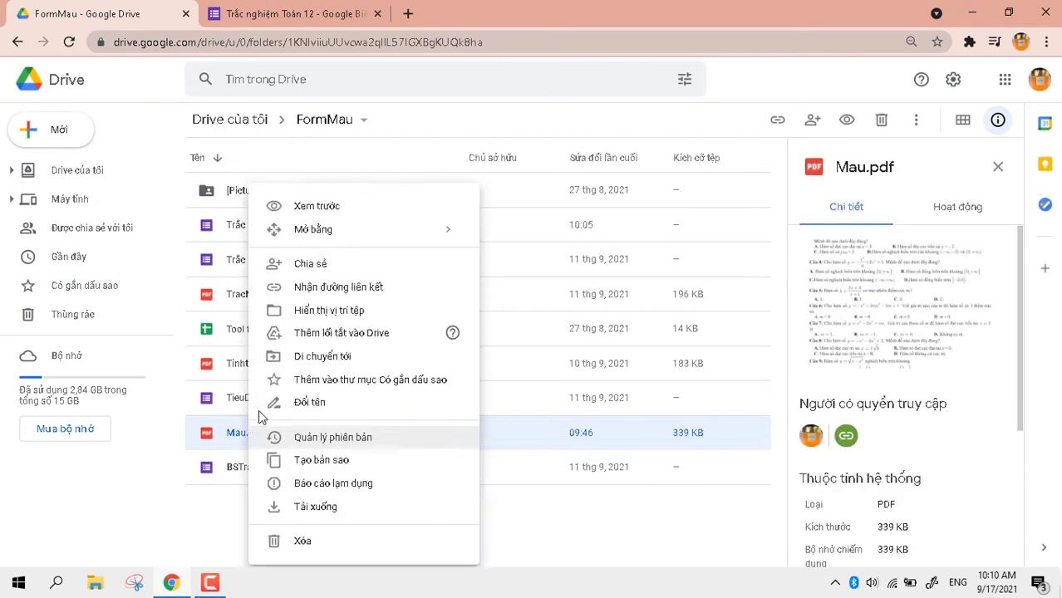
{"action": "left_click", "coordinate": [312, 264]}
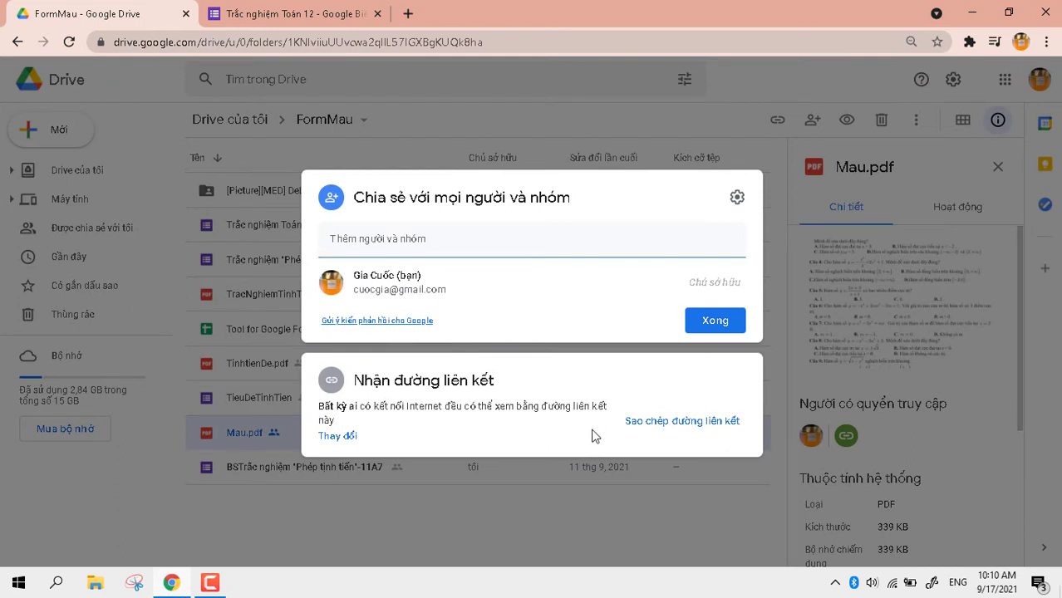
{"action": "left_click", "coordinate": [717, 328]}
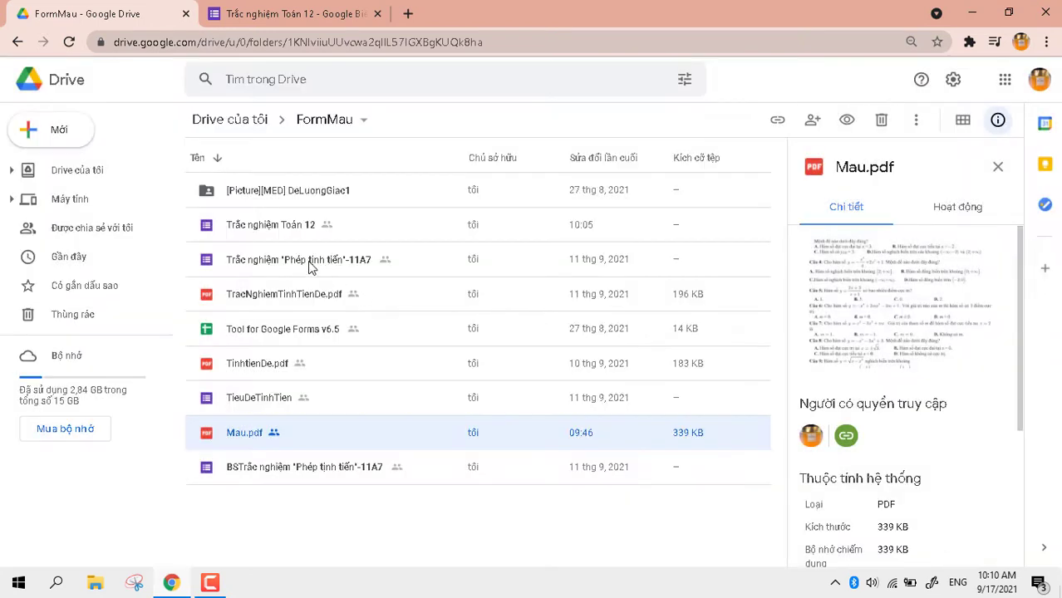
Step: Check the link-sharing settings of the Trắc nghiệm Toán 12 form in the Drive folder
{"action": "left_click", "coordinate": [283, 235]}
{"action": "right_click", "coordinate": [284, 235]}
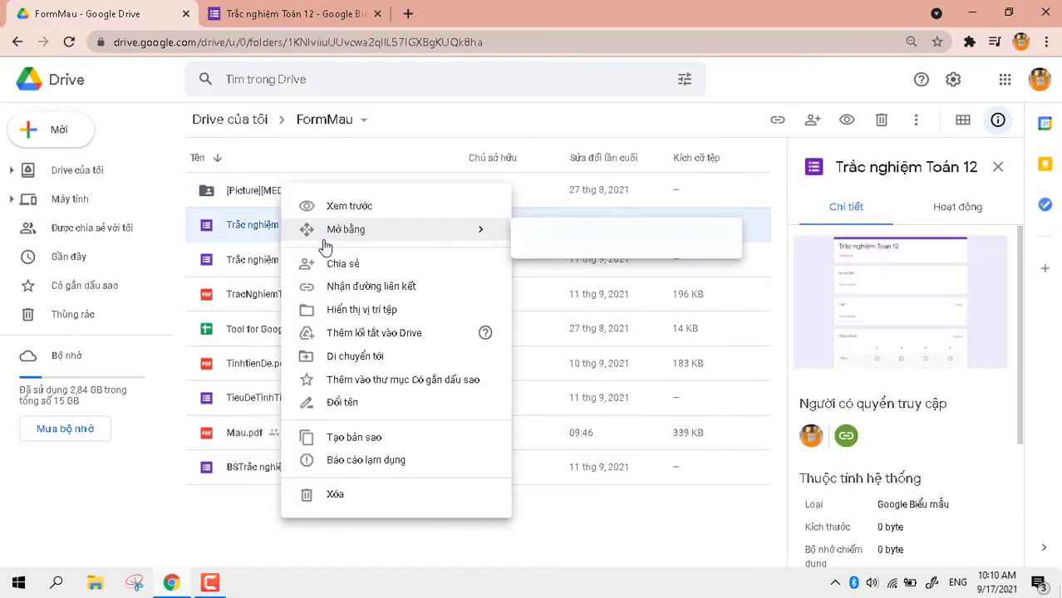
{"action": "left_click", "coordinate": [362, 266]}
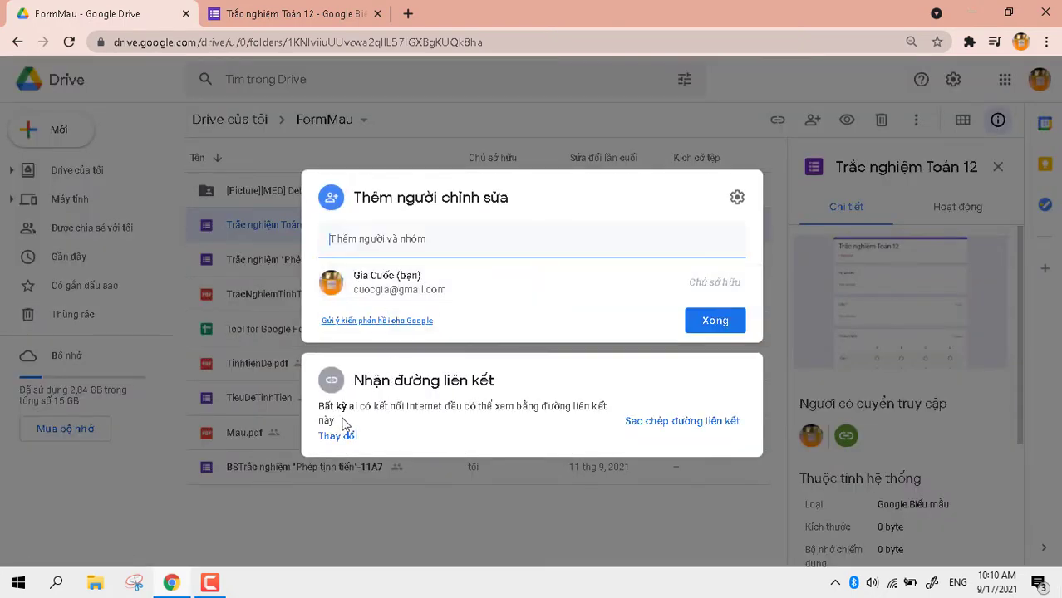
{"action": "left_click", "coordinate": [720, 324]}
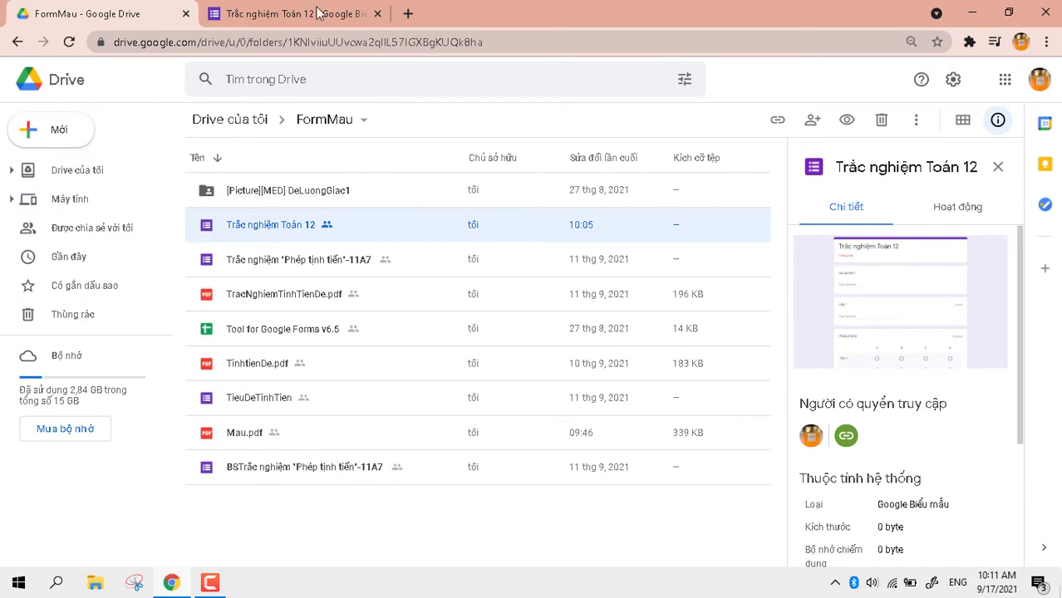
Step: Open a new browser tab ready for entering a web address
{"action": "left_click", "coordinate": [407, 13]}
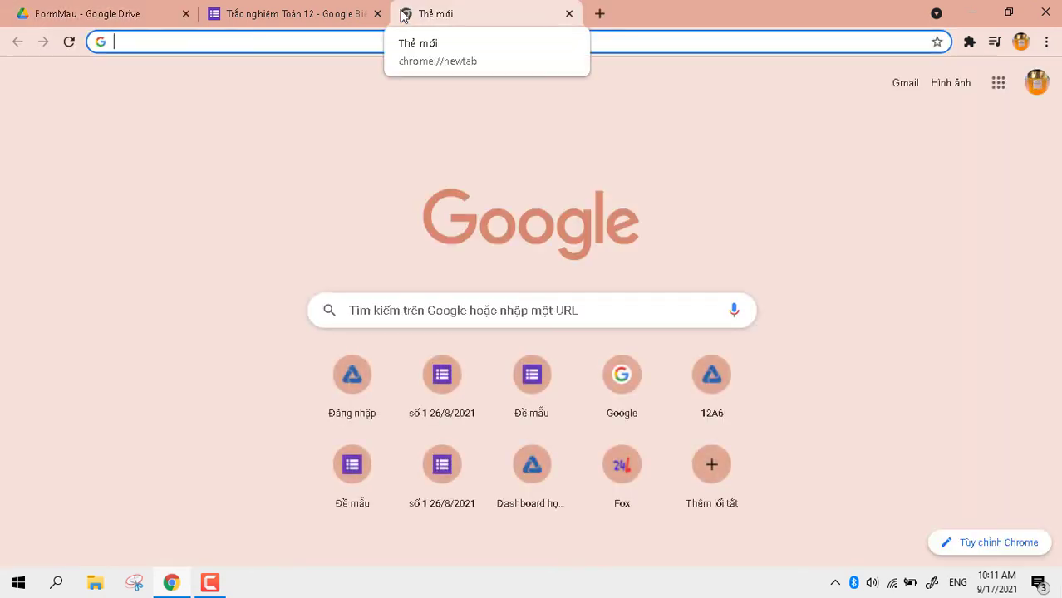
{"action": "left_click", "coordinate": [136, 47]}
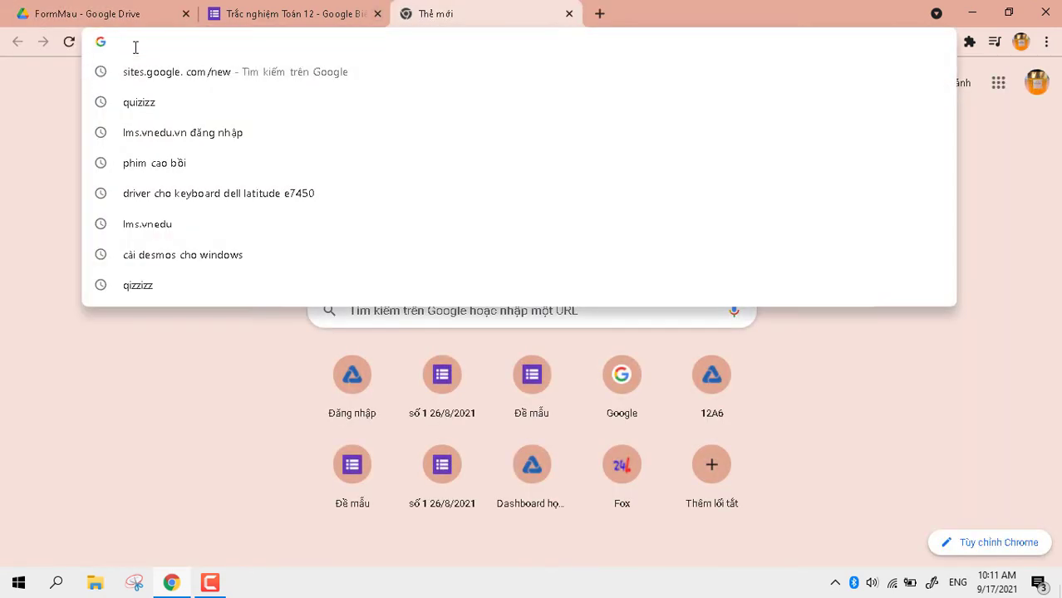
{"action": "type", "text": "sites.google.com"}
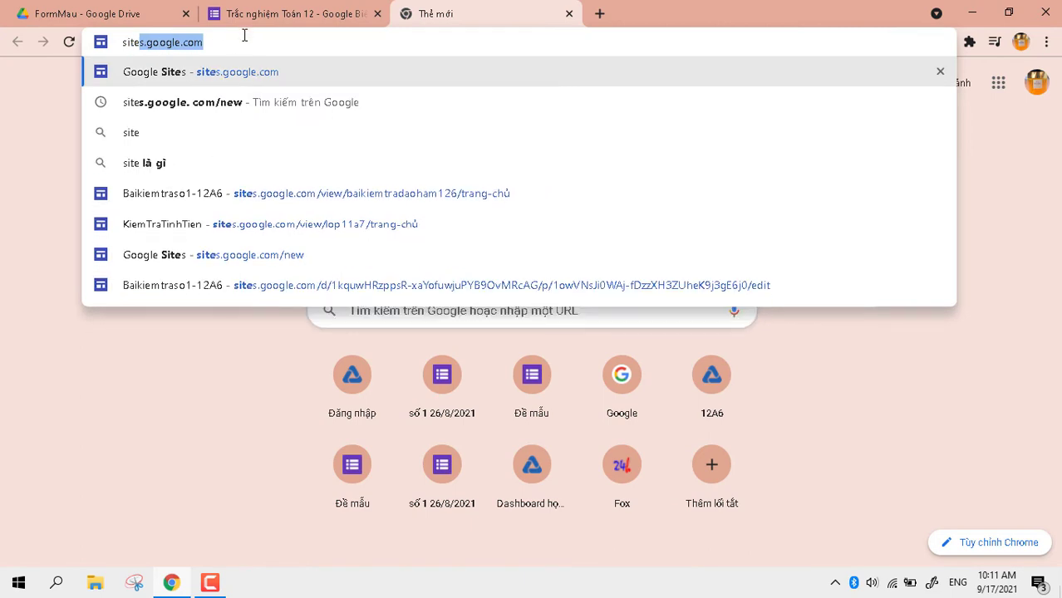
{"action": "key", "text": "End"}
{"action": "key", "text": "BackSpace"}
{"action": "key", "text": "BackSpace"}
{"action": "key", "text": "BackSpace"}
{"action": "key", "text": "BackSpace"}
{"action": "key", "text": "BackSpace"}
{"action": "key", "text": "BackSpace"}
{"action": "key", "text": "BackSpace"}
{"action": "key", "text": "BackSpace"}
{"action": "key", "text": "BackSpace"}
{"action": "key", "text": "BackSpace"}
{"action": "key", "text": "BackSpace"}
{"action": "key", "text": "BackSpace"}
{"action": "key", "text": "BackSpace"}
{"action": "key", "text": "BackSpace"}
{"action": "key", "text": "BackSpace"}
{"action": "key", "text": "BackSpace"}
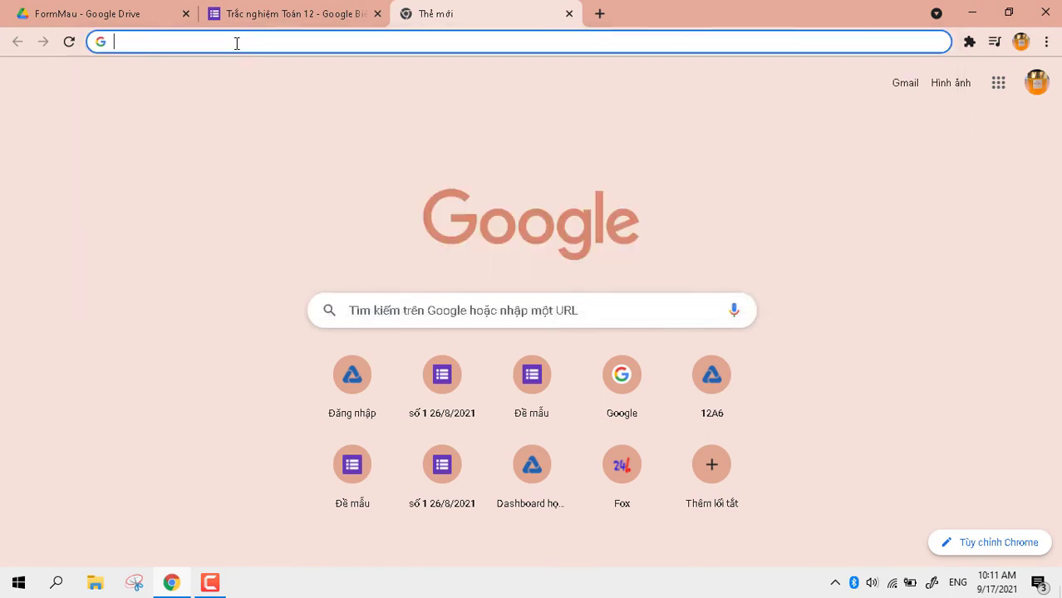
Step: Enter the Google Sites address sites.google.com in the new tab
{"action": "type", "text": "sites.google.com"}
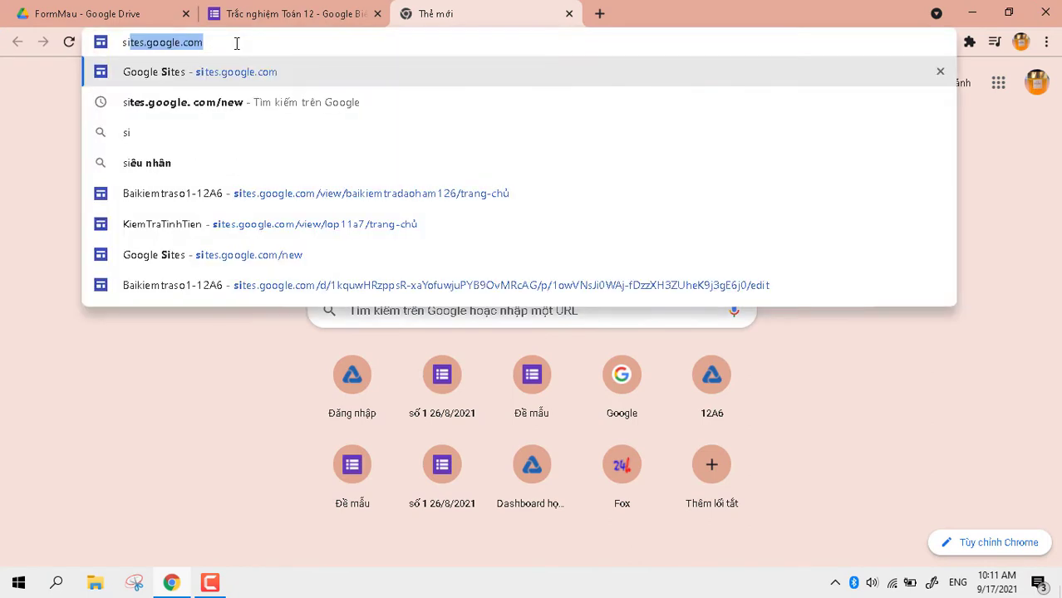